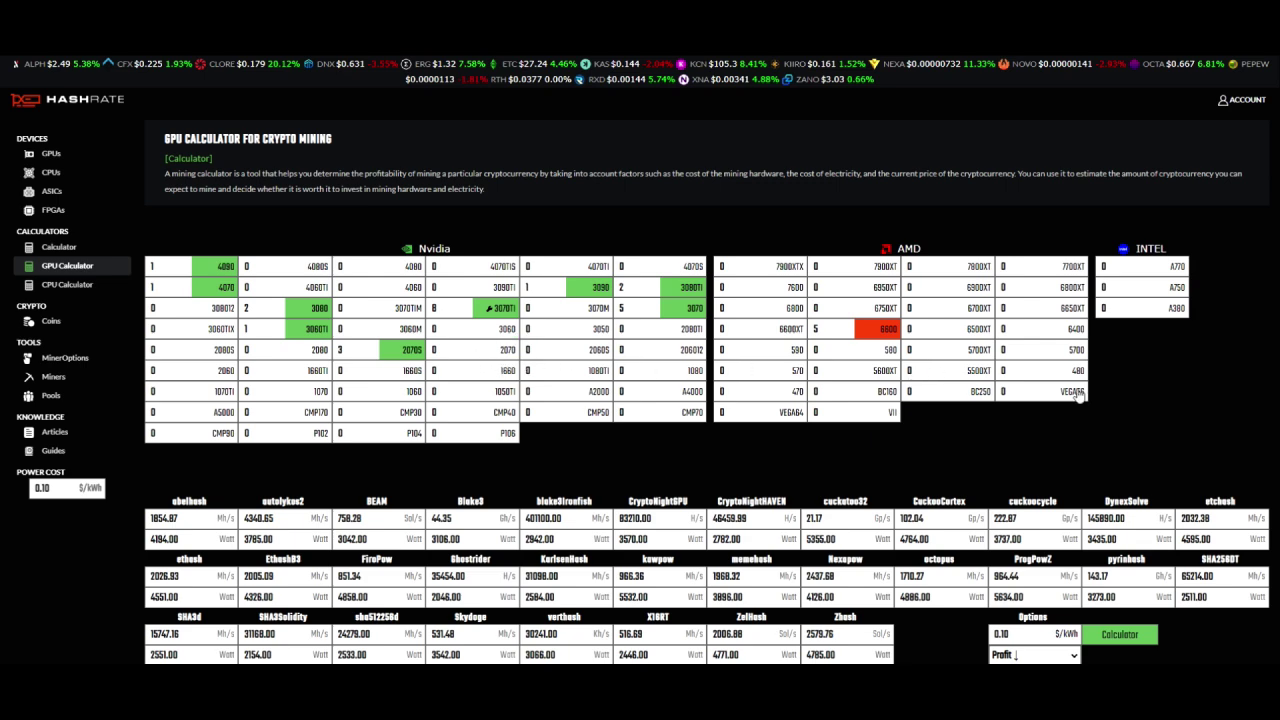
Scroll down to the GPU calculator's coins ranked by profit at 0.10 $/kWh
{"action": "scroll", "coordinate": [1078, 395], "scroll_direction": "down", "scroll_amount": 4}
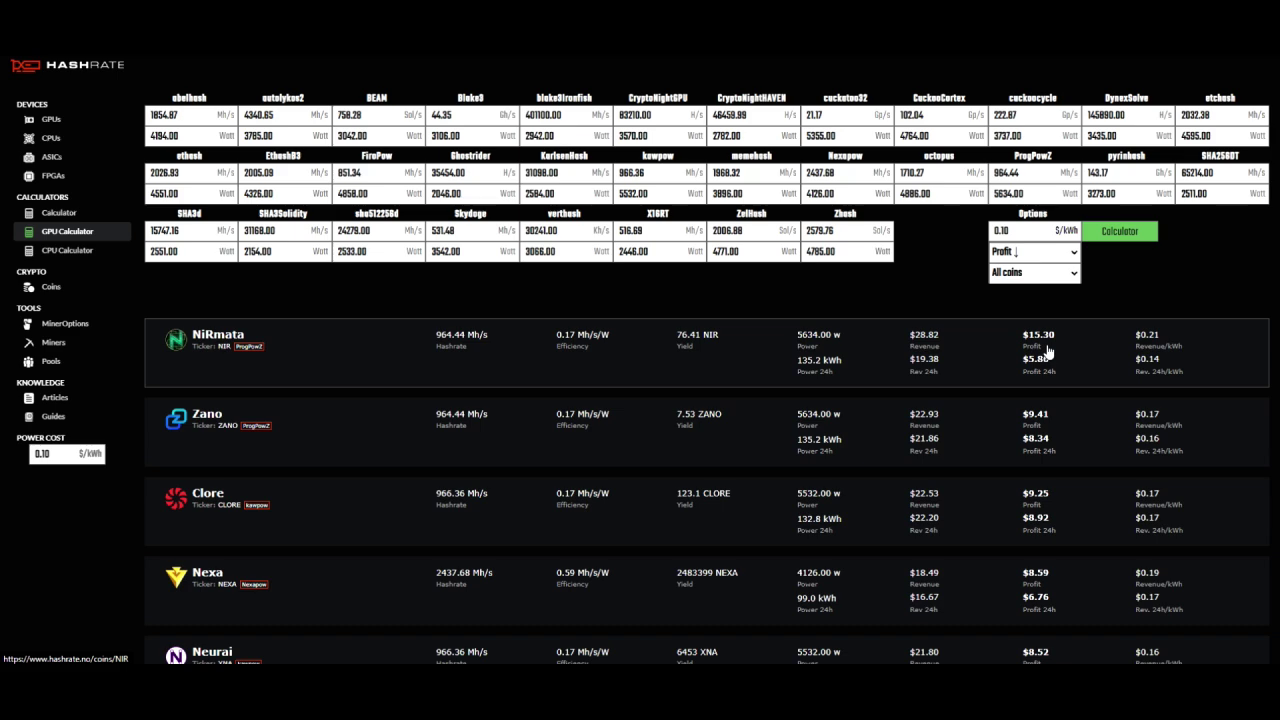
Scroll down through the profit-ranked coin list, then back up to the top
{"action": "scroll", "coordinate": [881, 390], "scroll_direction": "down", "scroll_amount": 2}
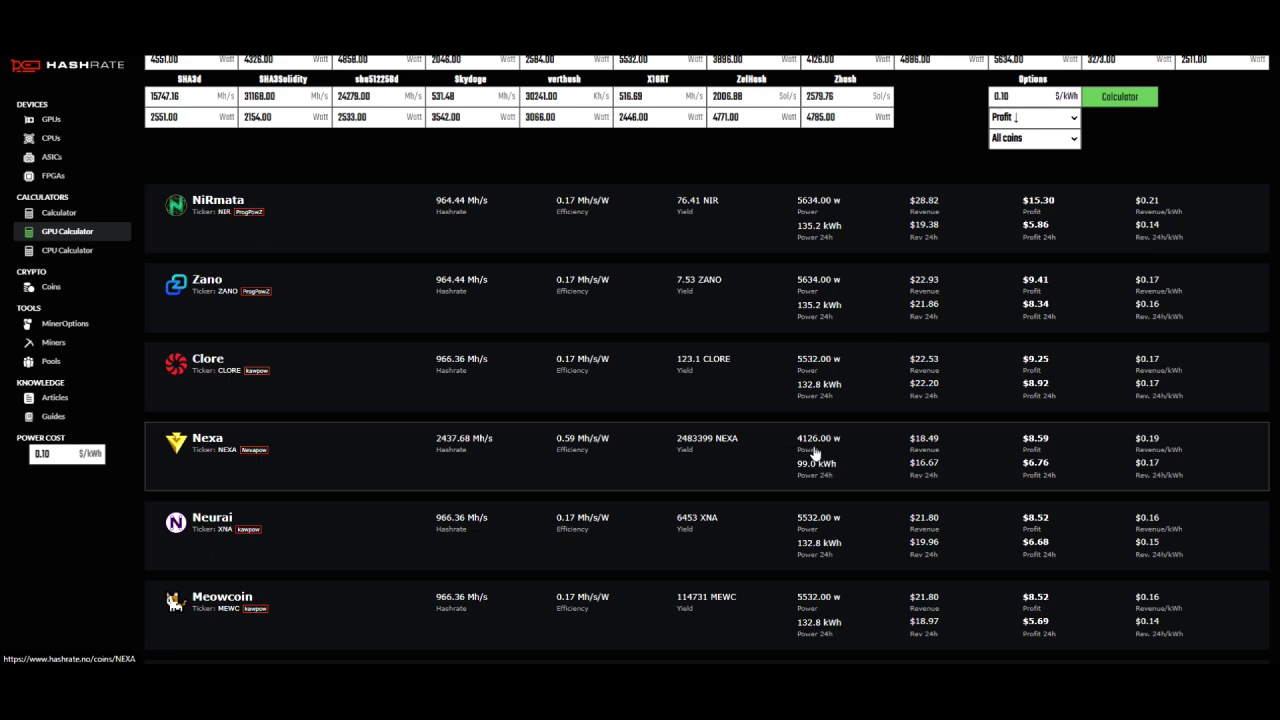
{"action": "scroll", "coordinate": [813, 450], "scroll_direction": "down", "scroll_amount": 5}
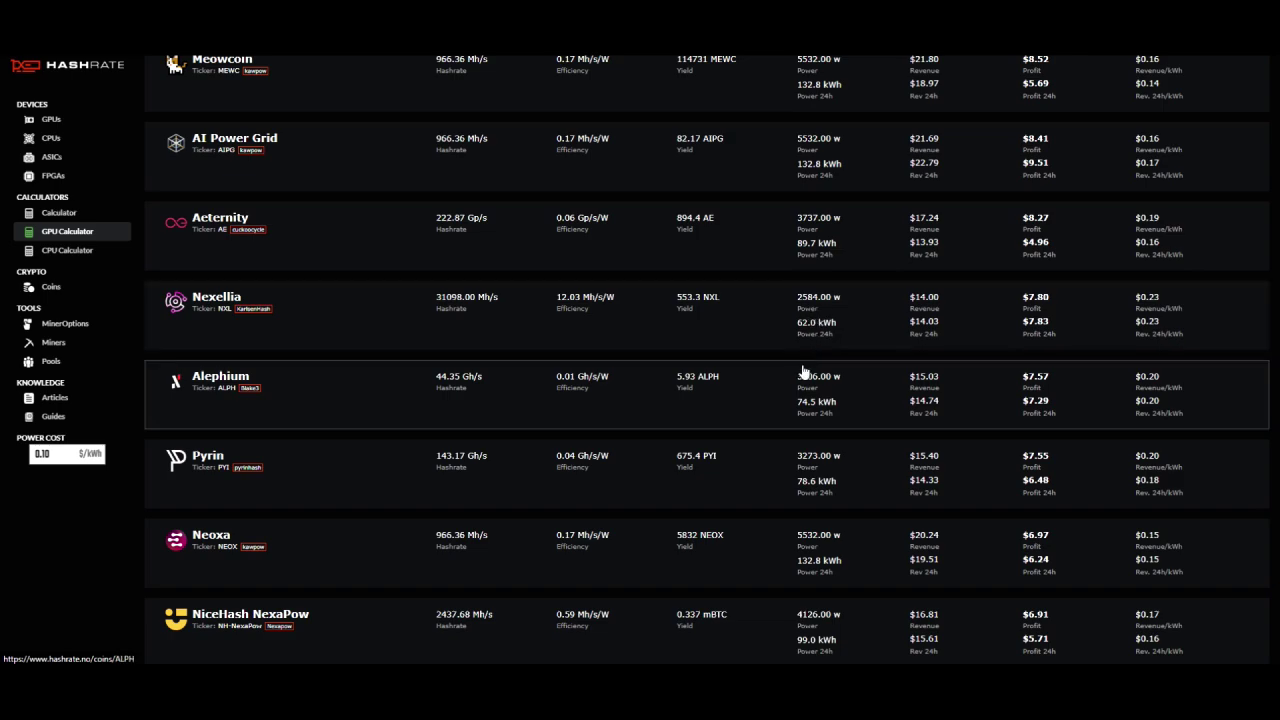
{"action": "scroll", "coordinate": [806, 372], "scroll_direction": "up", "scroll_amount": 3}
{"action": "scroll", "coordinate": [803, 372], "scroll_direction": "up", "scroll_amount": 10}
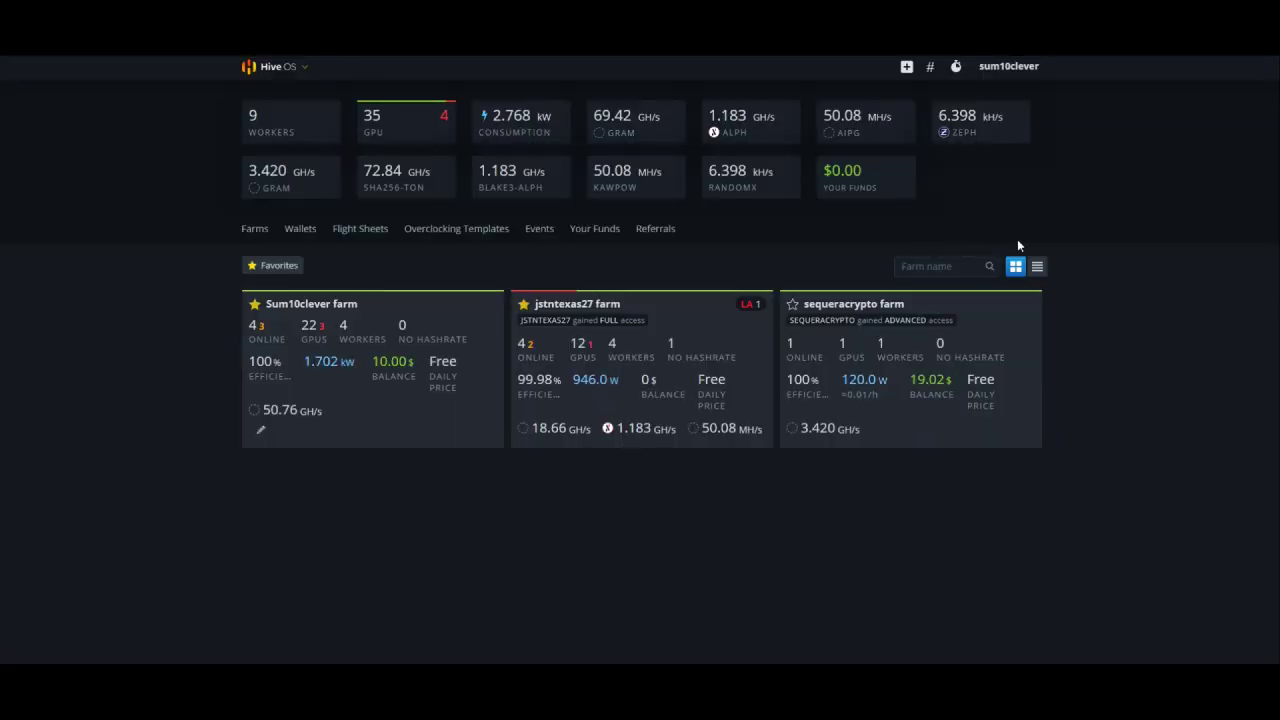
Switch the consumption tile to daily cost and open the user's own farm's workers
{"action": "left_click", "coordinate": [508, 145]}
{"action": "left_click", "coordinate": [380, 310]}
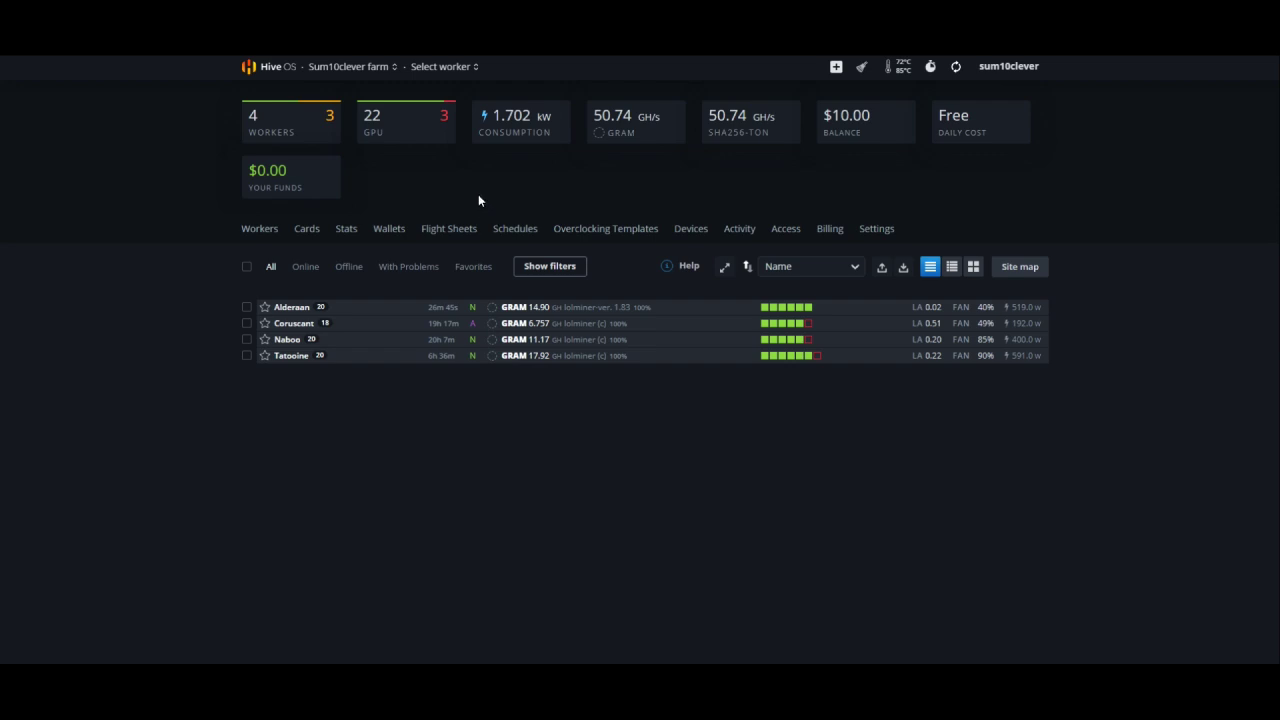
Edit Alderaan's GRAM Lolminer 1.83 flight sheet and bring up its lolMiner configuration
{"action": "left_click", "coordinate": [290, 308]}
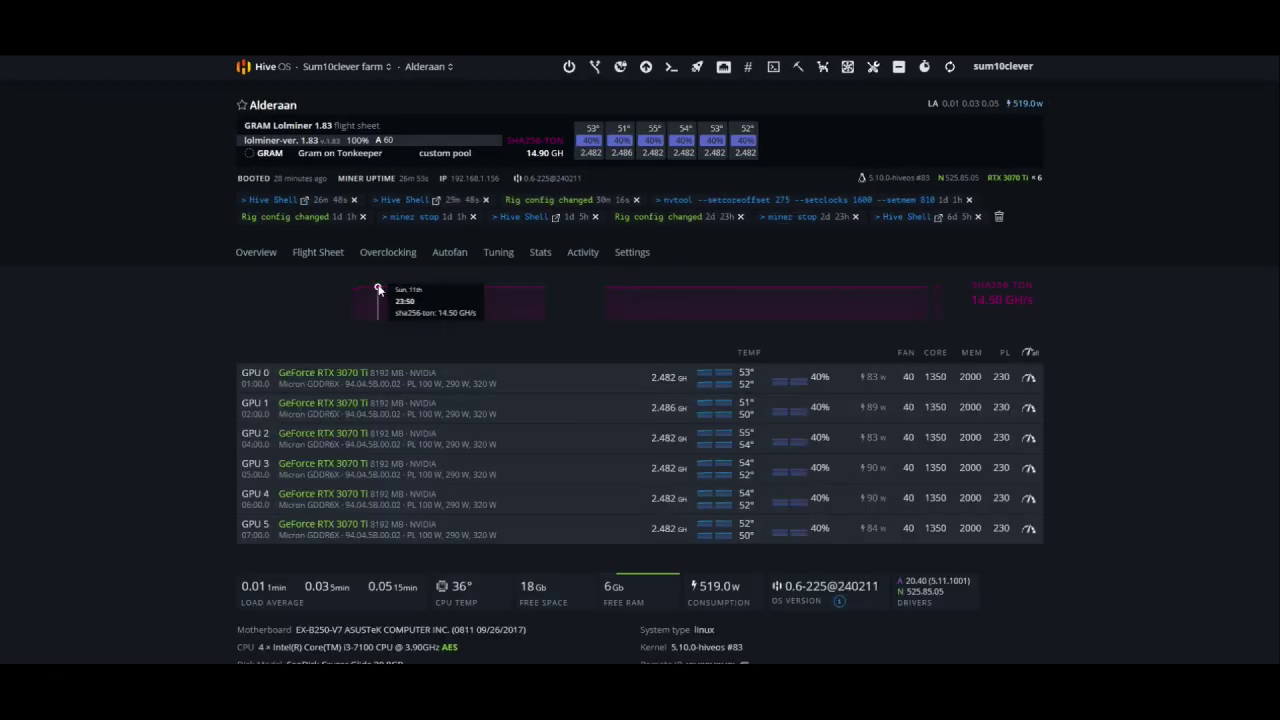
{"action": "left_click", "coordinate": [349, 270]}
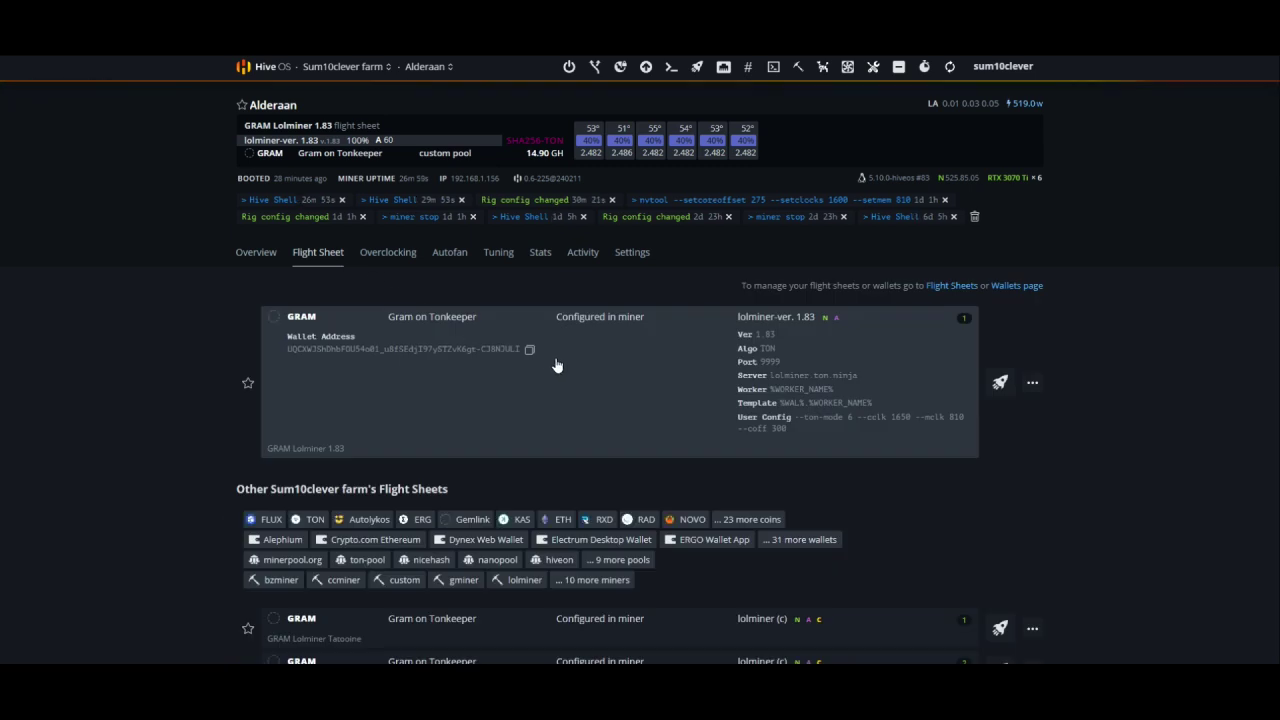
{"action": "left_click", "coordinate": [1031, 384]}
{"action": "left_click", "coordinate": [988, 408]}
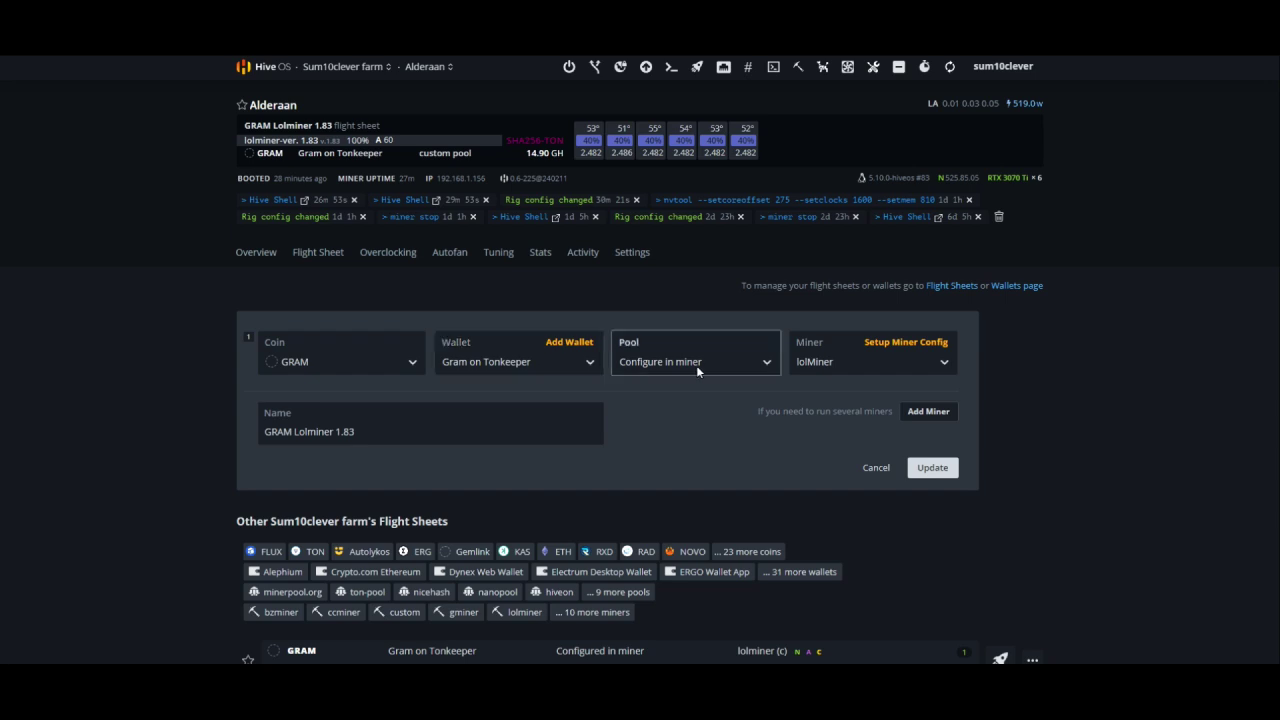
{"action": "left_click", "coordinate": [880, 343]}
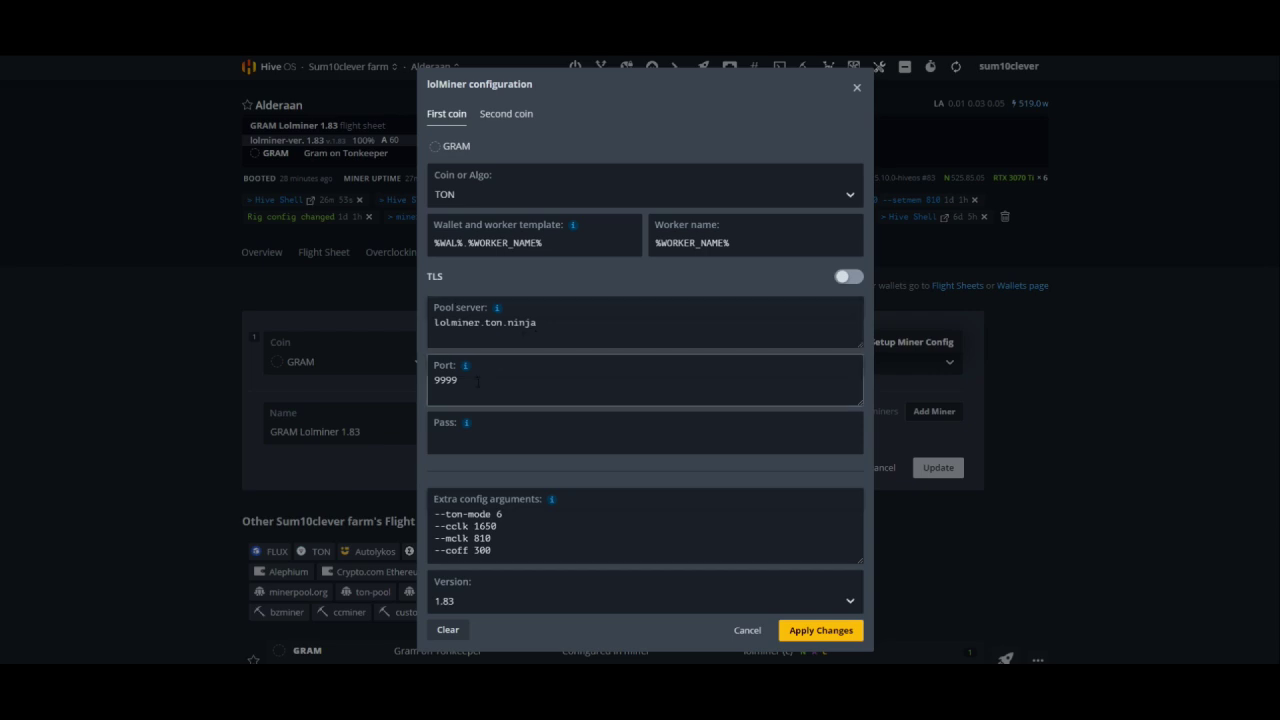
In the extra config arguments, add a comma right after the 1650 core clock
{"action": "left_click", "coordinate": [700, 540]}
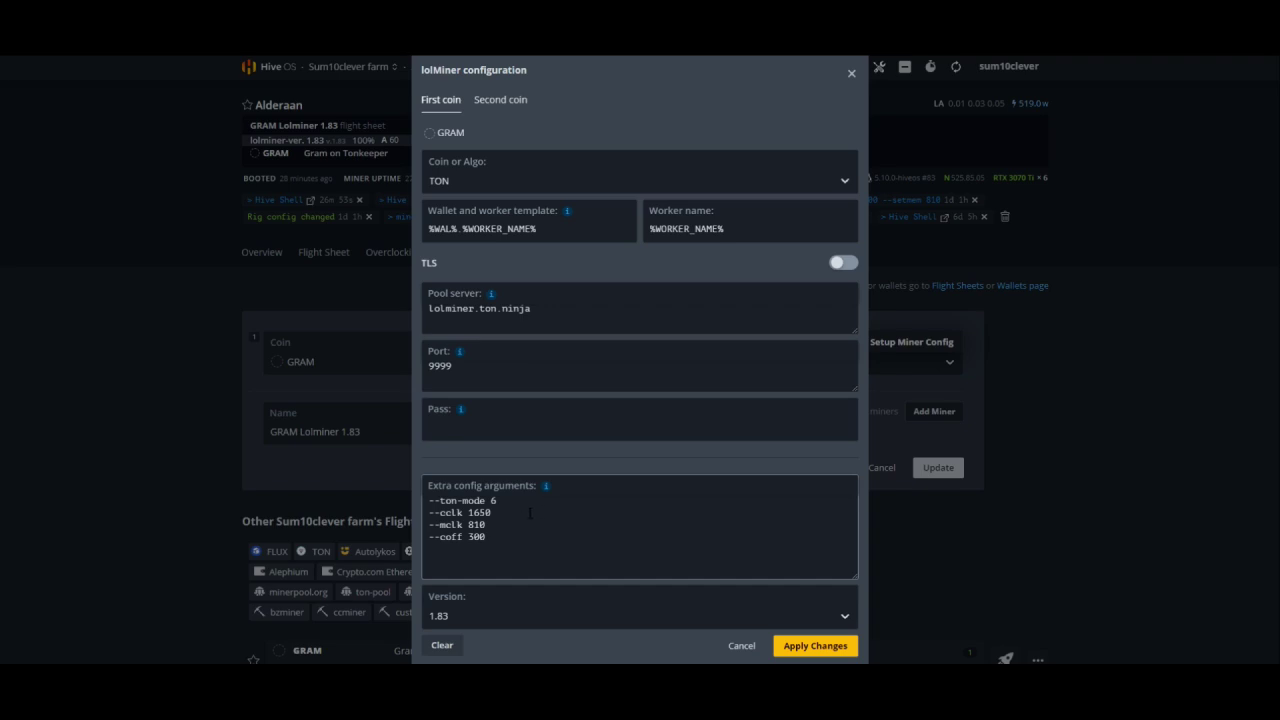
{"action": "left_click", "coordinate": [497, 513]}
{"action": "type", "text": ",2400"}
{"action": "type", "text": ","}
Add 1550 to the core clock values, undo a stray line break, then cancel the lolMiner configuration
{"action": "type", "text": "1550"}
{"action": "key", "text": "BackSpace"}
{"action": "key", "text": "Return"}
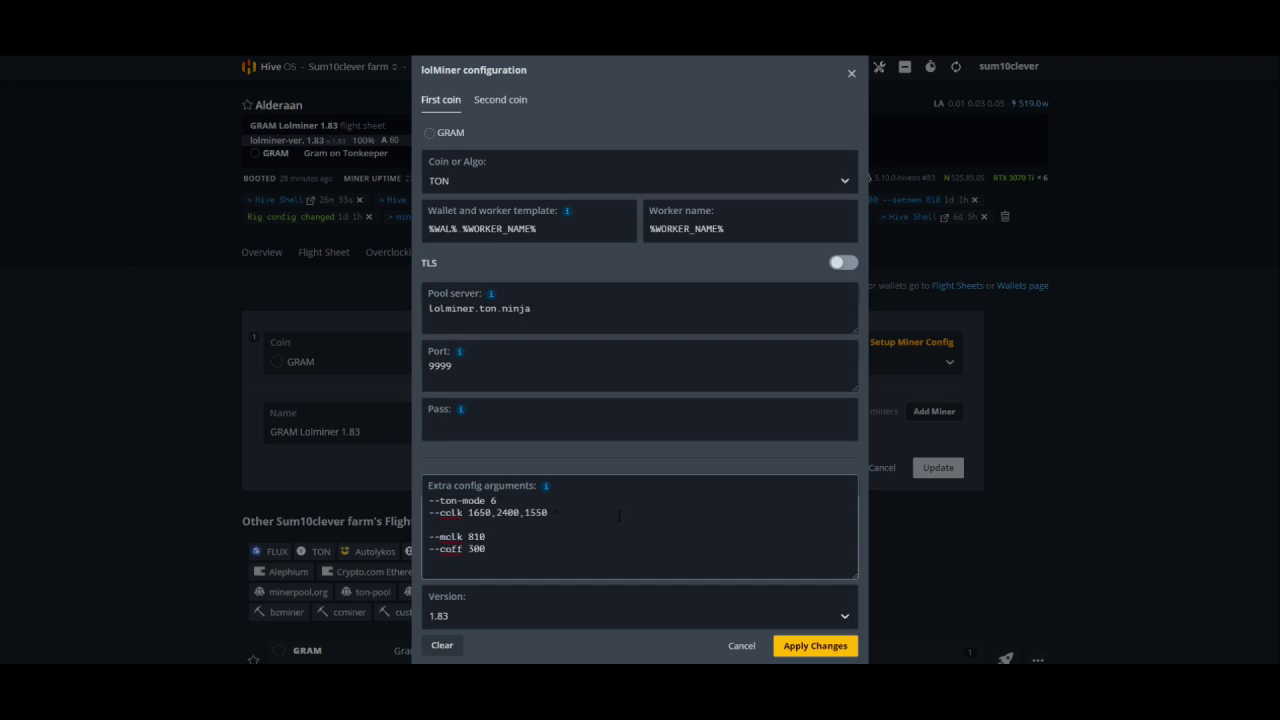
{"action": "key", "text": "BackSpace"}
{"action": "left_click", "coordinate": [741, 645]}
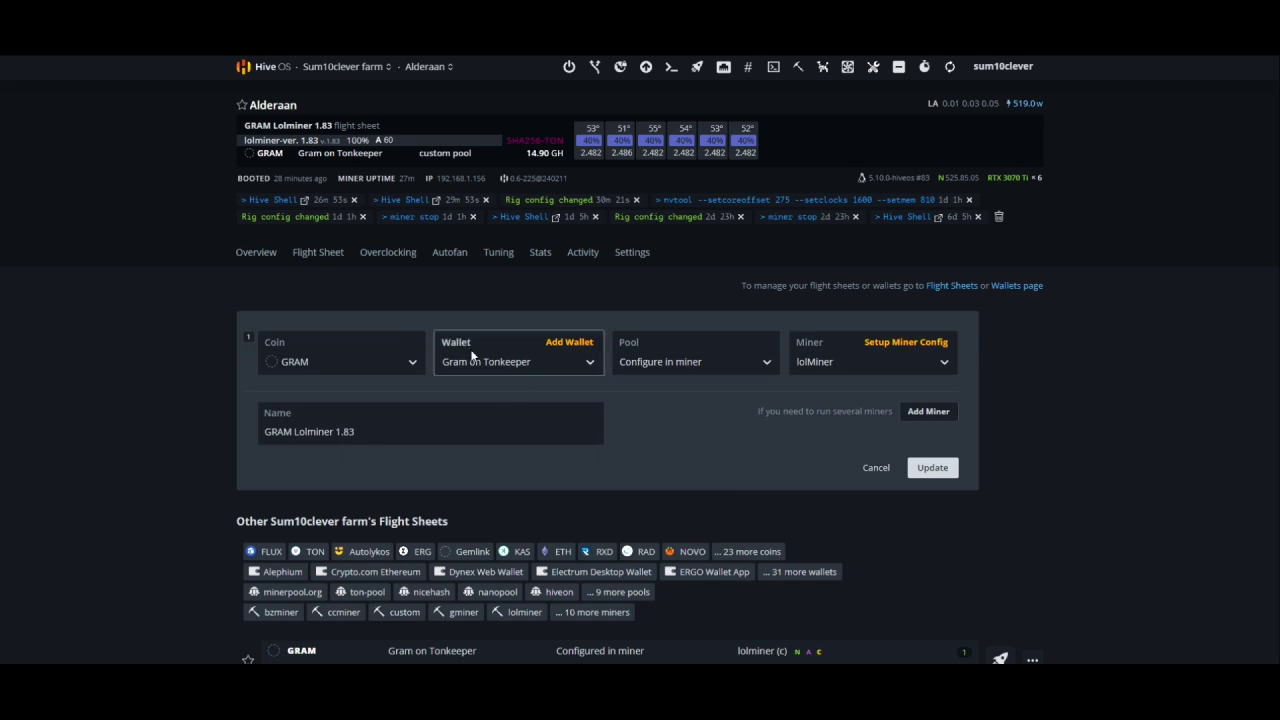
Go back to the user's farm and open the Naboo worker
{"action": "left_click", "coordinate": [265, 68]}
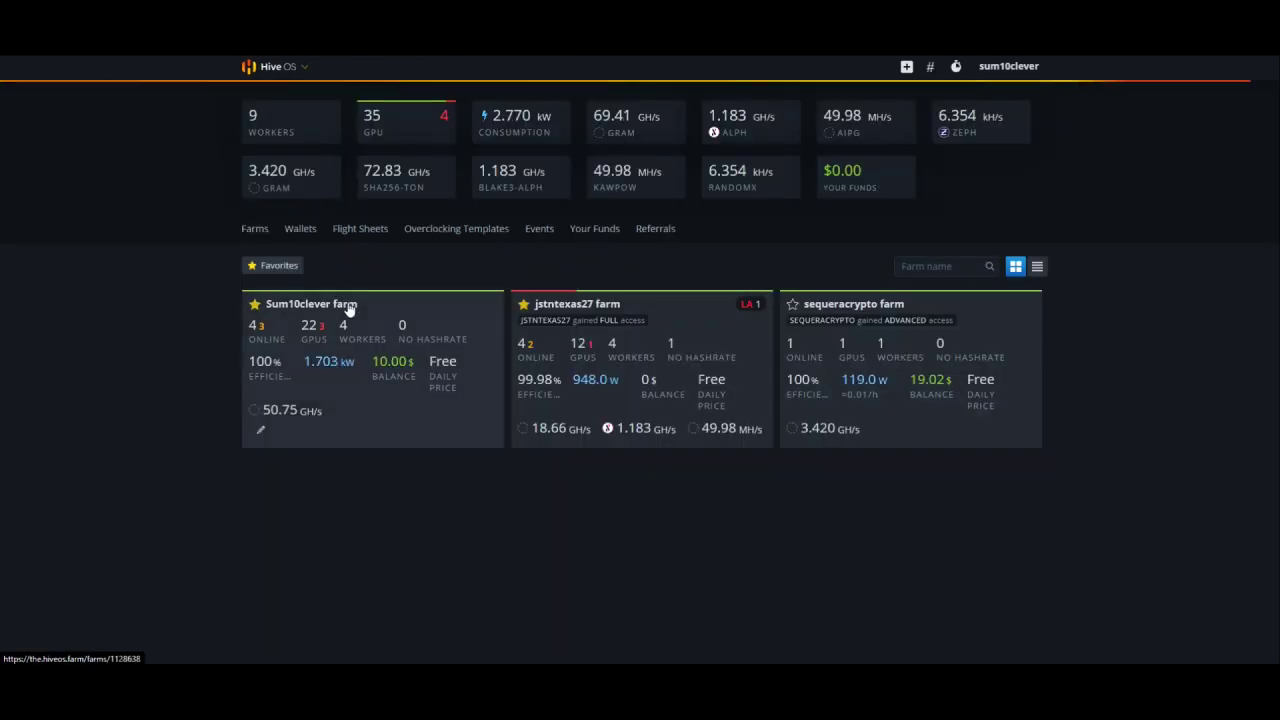
{"action": "left_click", "coordinate": [346, 312]}
{"action": "left_click", "coordinate": [287, 339]}
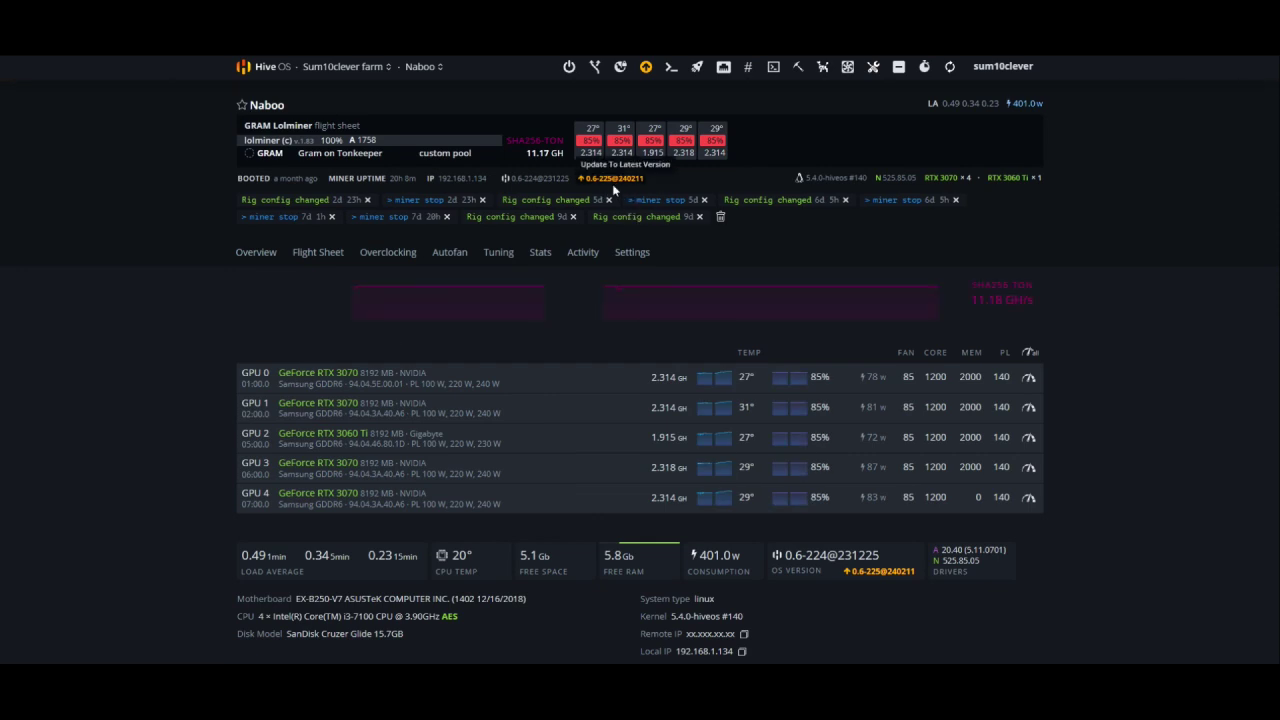
Inspect Naboo's lolMiner extra arguments in its flight sheet, then close without changes
{"action": "left_click", "coordinate": [317, 252]}
{"action": "left_click", "coordinate": [1032, 387]}
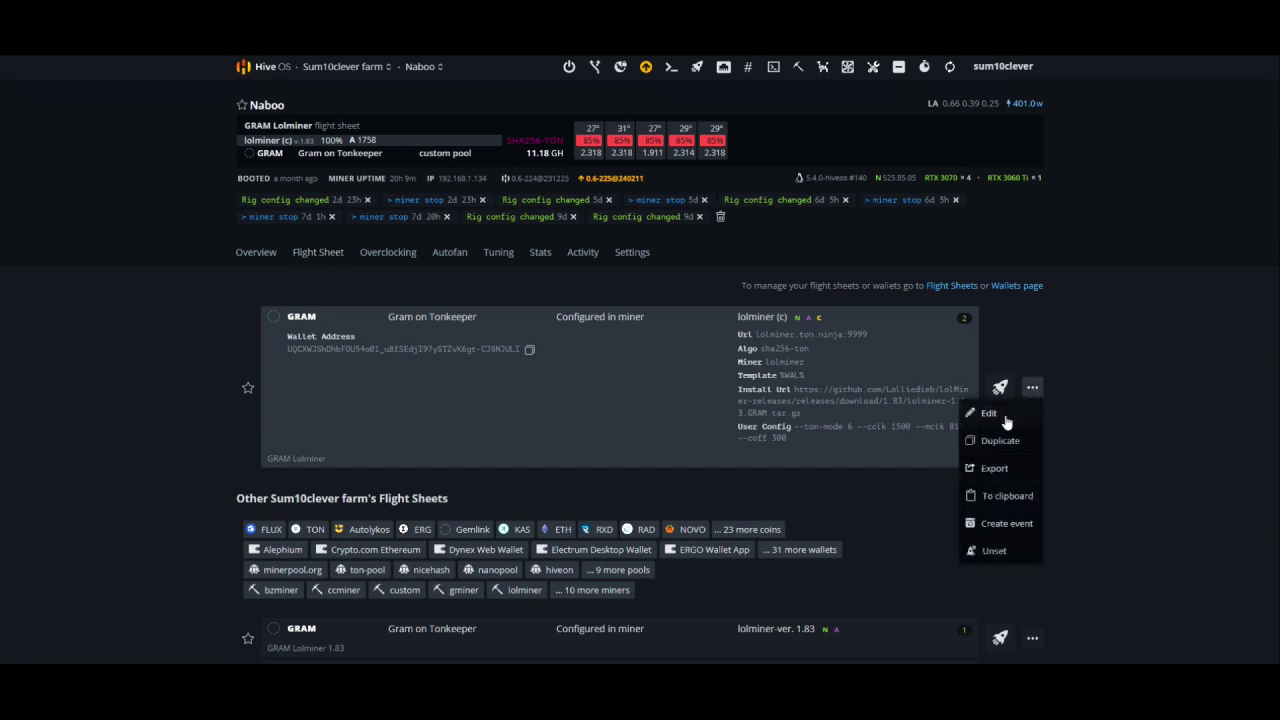
{"action": "left_click", "coordinate": [990, 418]}
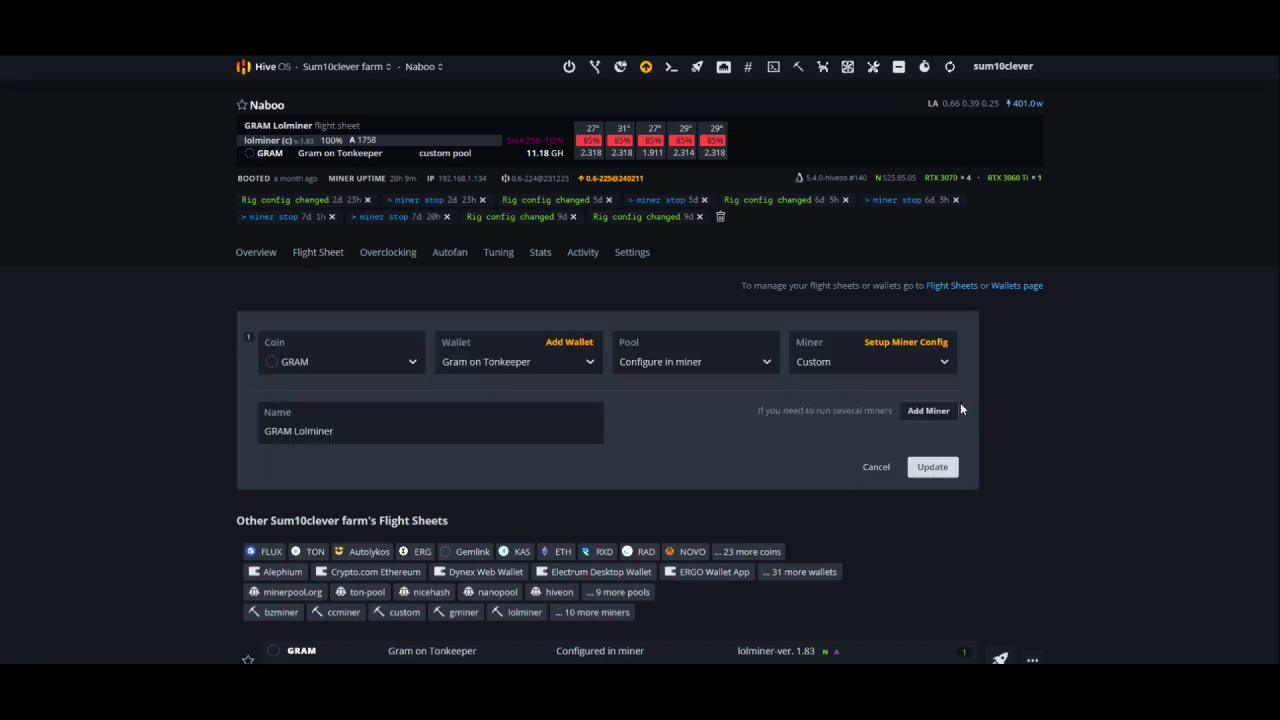
{"action": "left_click", "coordinate": [885, 343]}
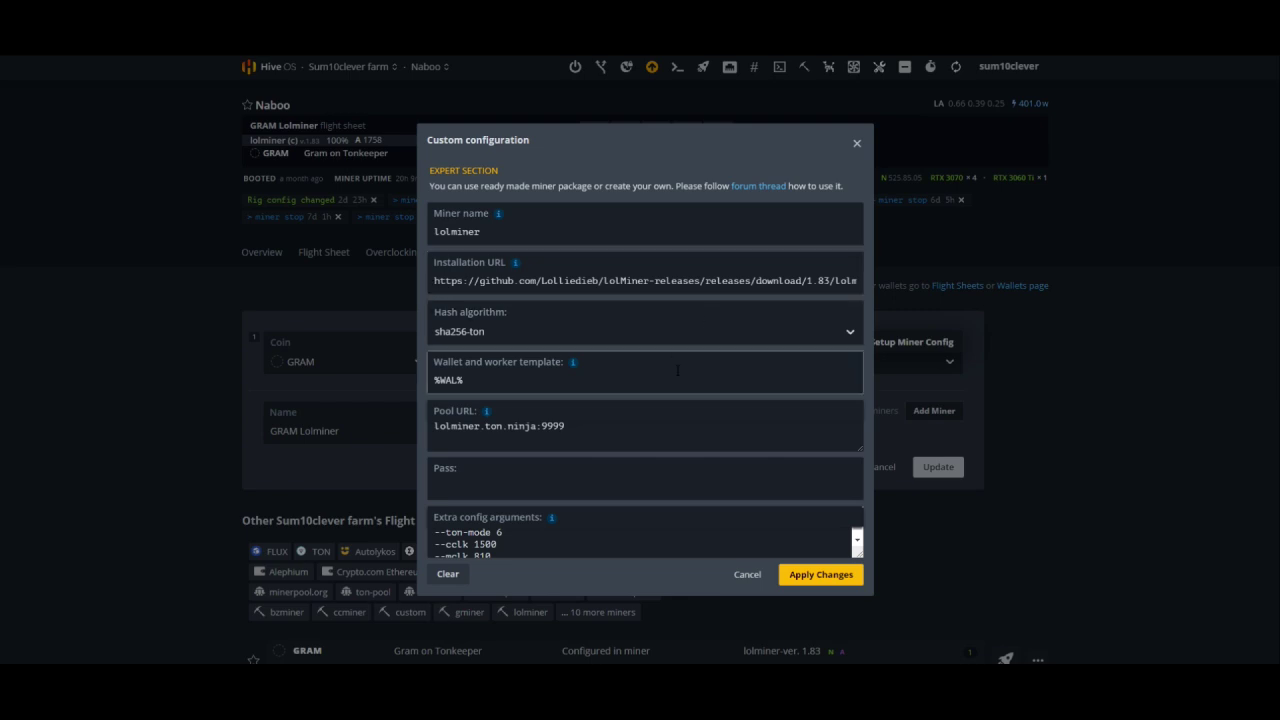
{"action": "left_click_drag", "start_coordinate": [859, 556], "coordinate": [865, 571]}
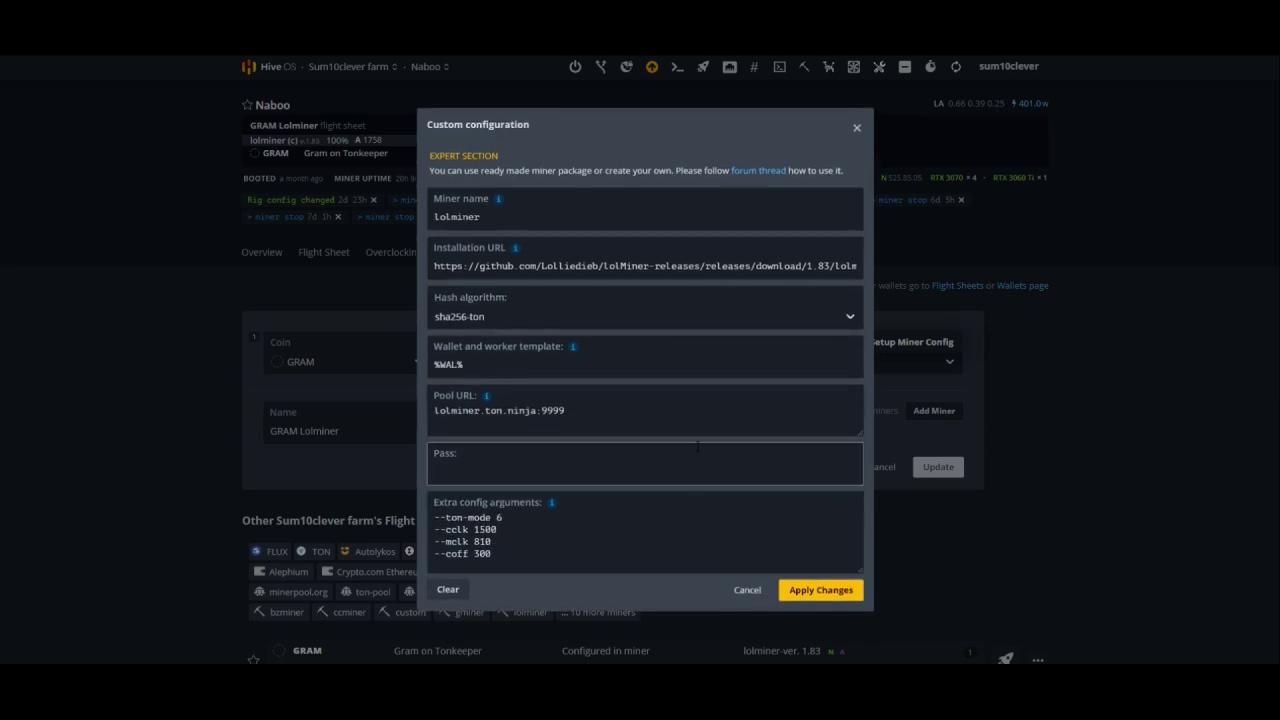
{"action": "left_click", "coordinate": [856, 128]}
{"action": "left_click", "coordinate": [866, 470]}
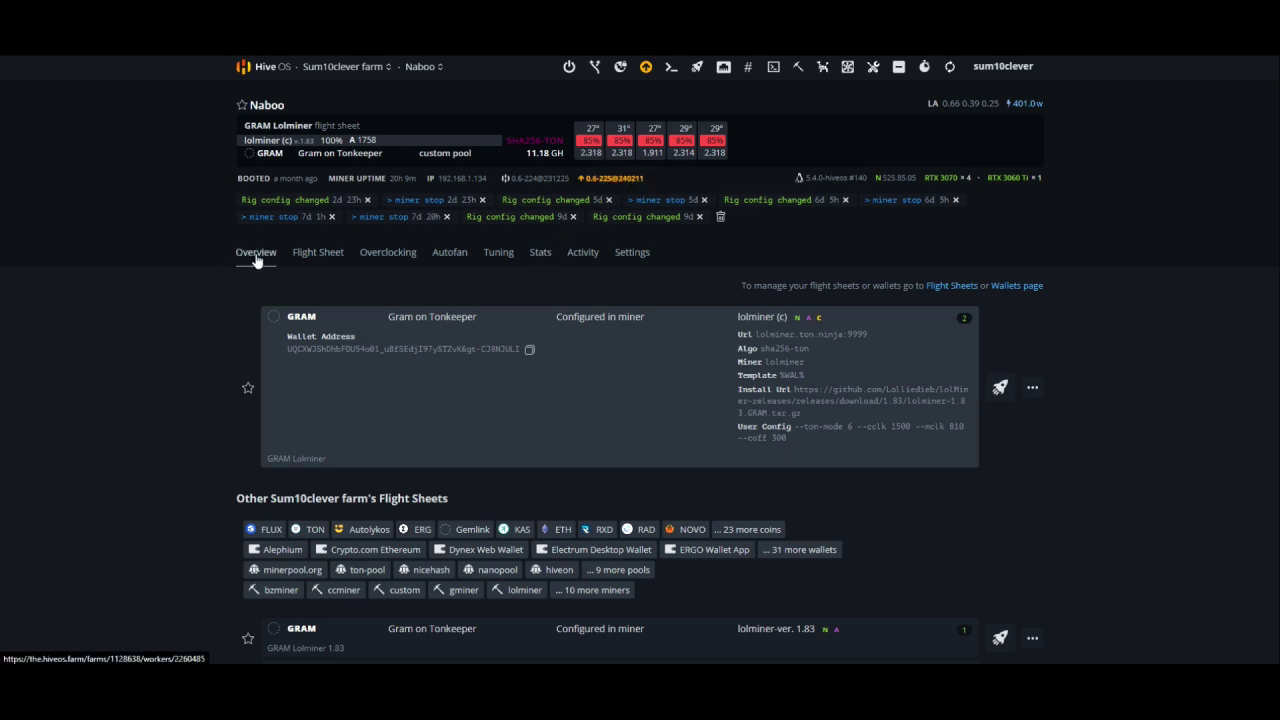
Check the Alderaan, Naboo and Coruscant workers of the user's farm in turn
{"action": "left_click", "coordinate": [257, 70]}
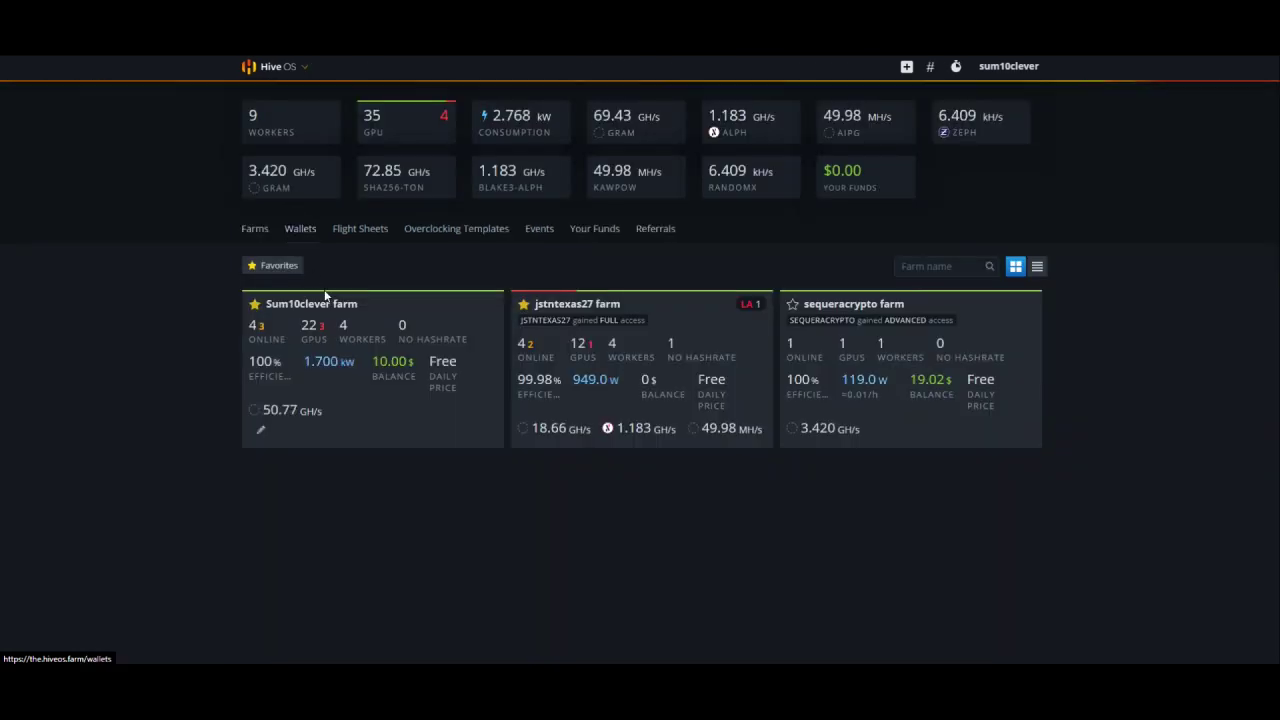
{"action": "left_click", "coordinate": [325, 295]}
{"action": "left_click", "coordinate": [305, 308]}
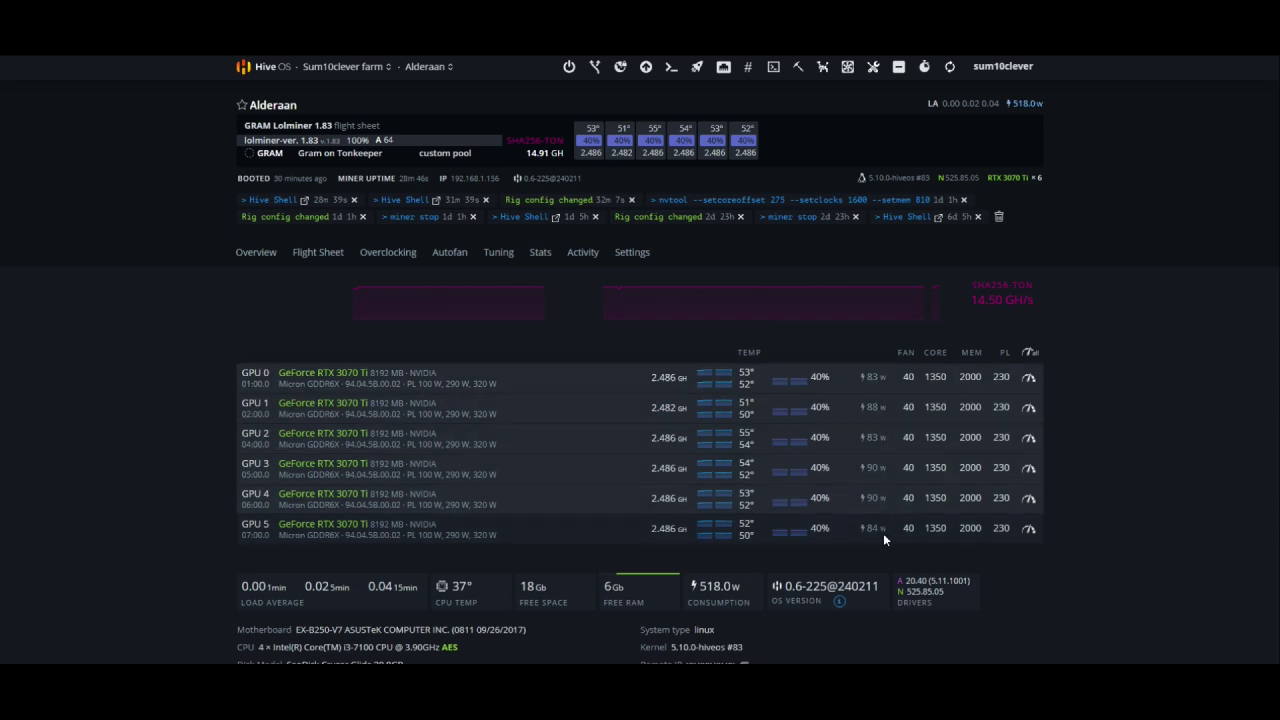
{"action": "left_click", "coordinate": [258, 66]}
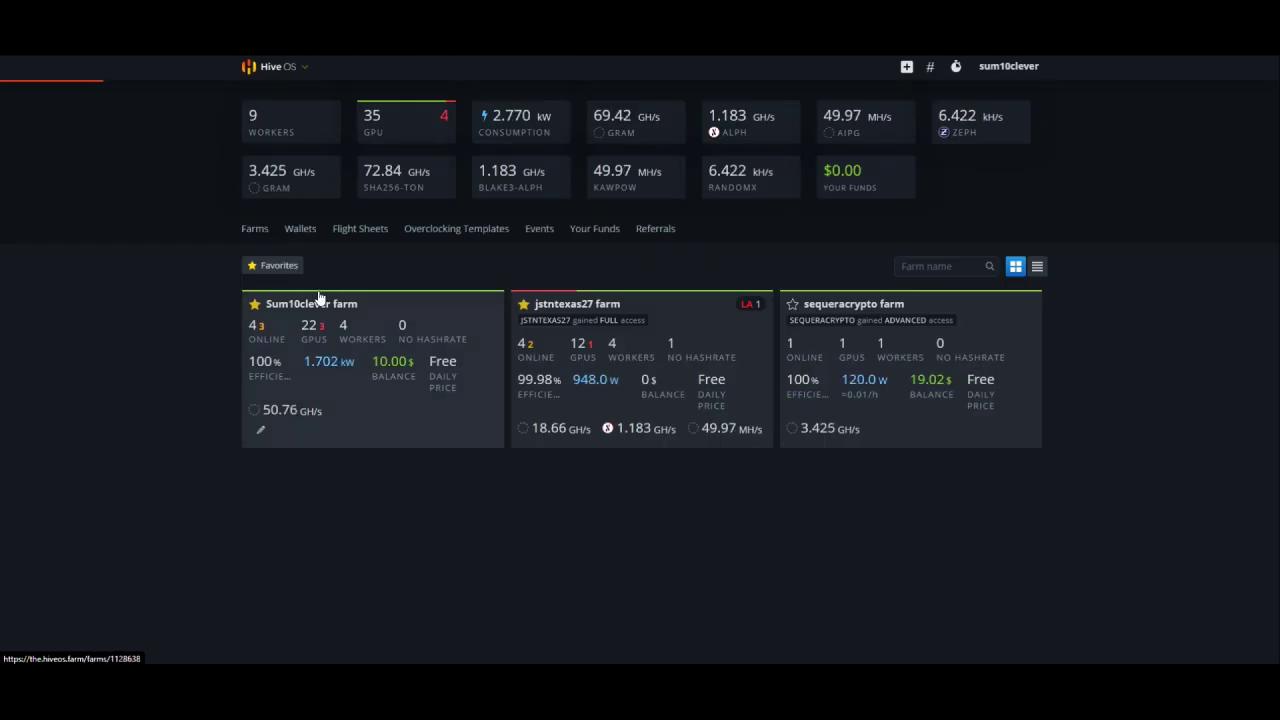
{"action": "left_click", "coordinate": [320, 300]}
{"action": "left_click", "coordinate": [290, 342]}
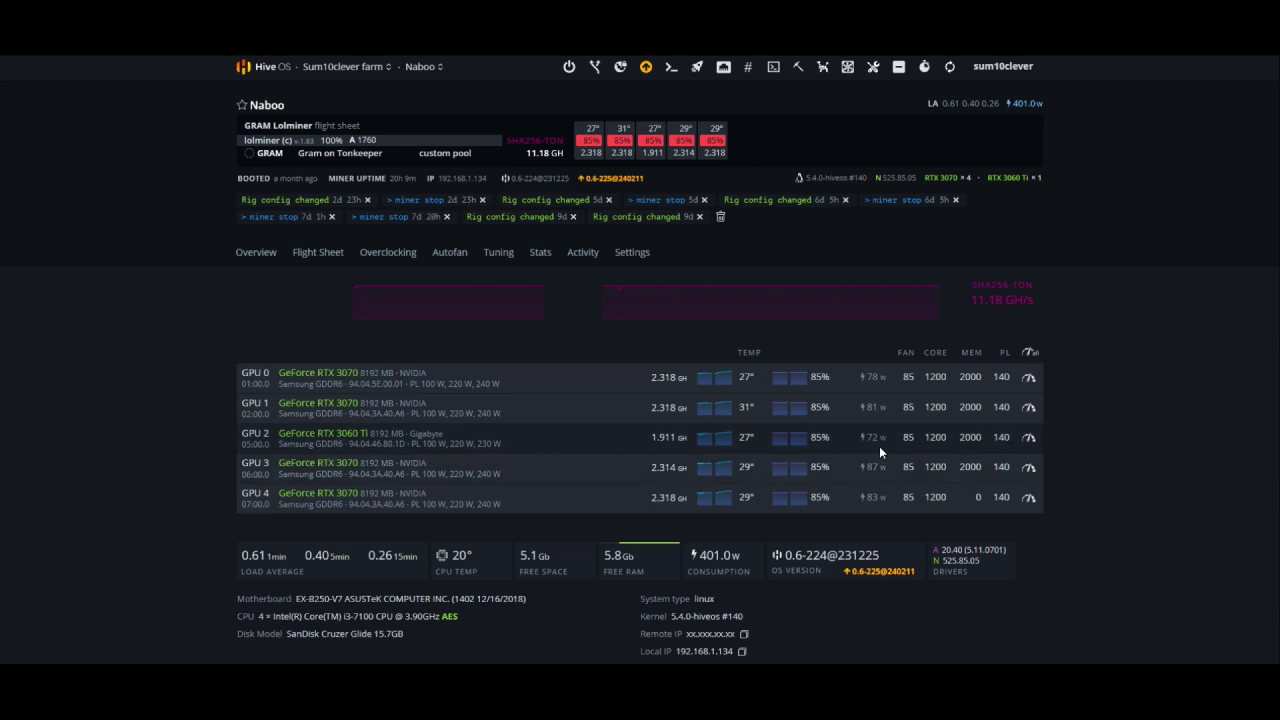
{"action": "left_click", "coordinate": [247, 66]}
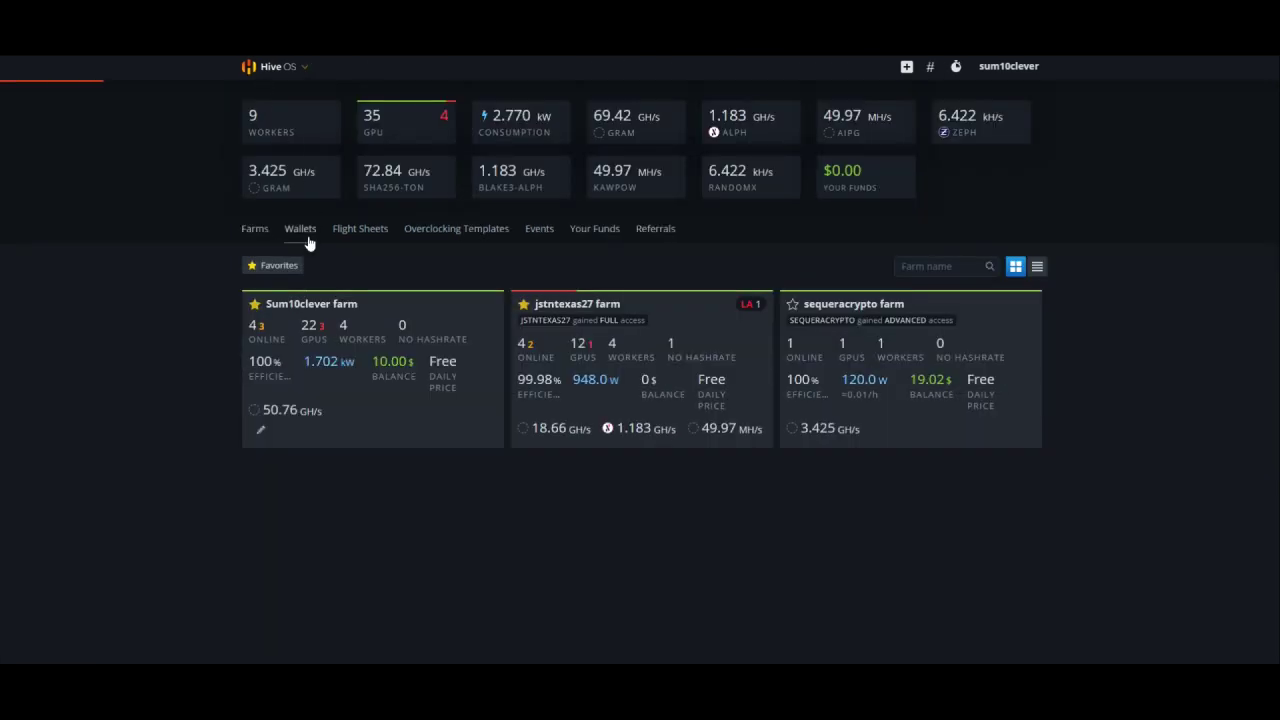
{"action": "left_click", "coordinate": [319, 305]}
{"action": "left_click", "coordinate": [287, 324]}
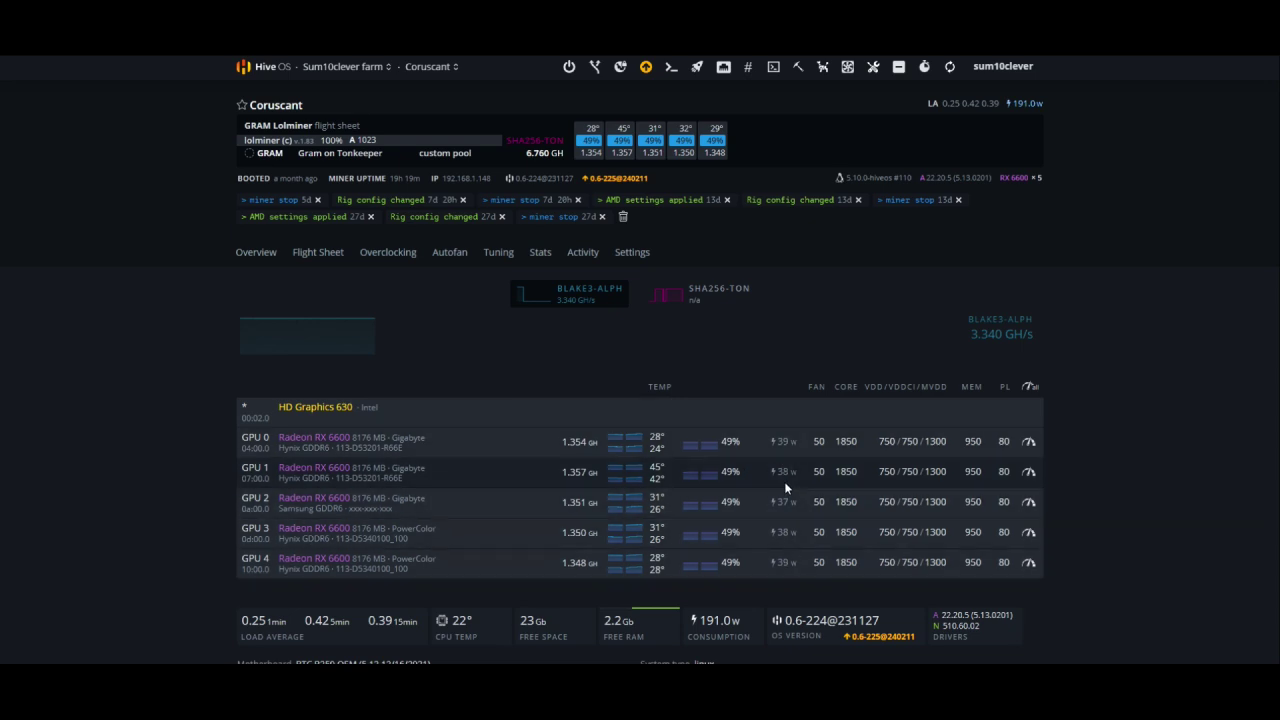
Open the Tatooine rig in the Sum10clever farm
{"action": "left_click", "coordinate": [245, 66]}
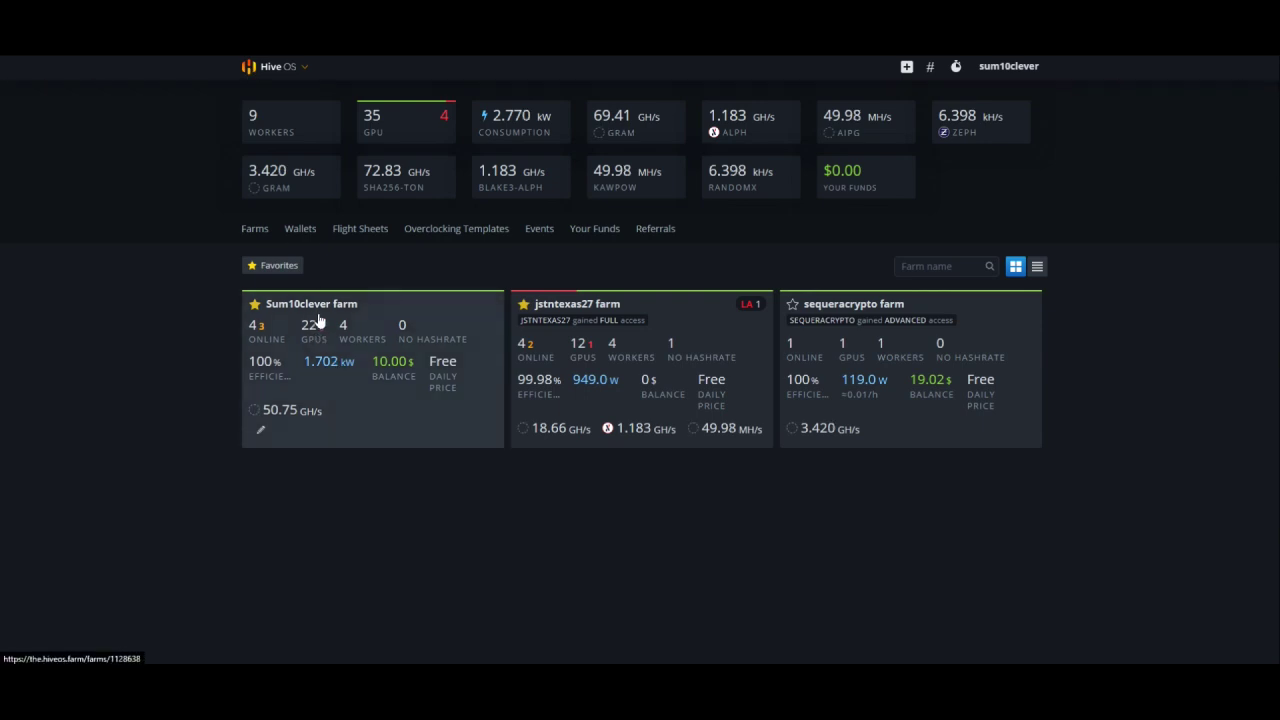
{"action": "left_click", "coordinate": [316, 333]}
{"action": "left_click", "coordinate": [293, 362]}
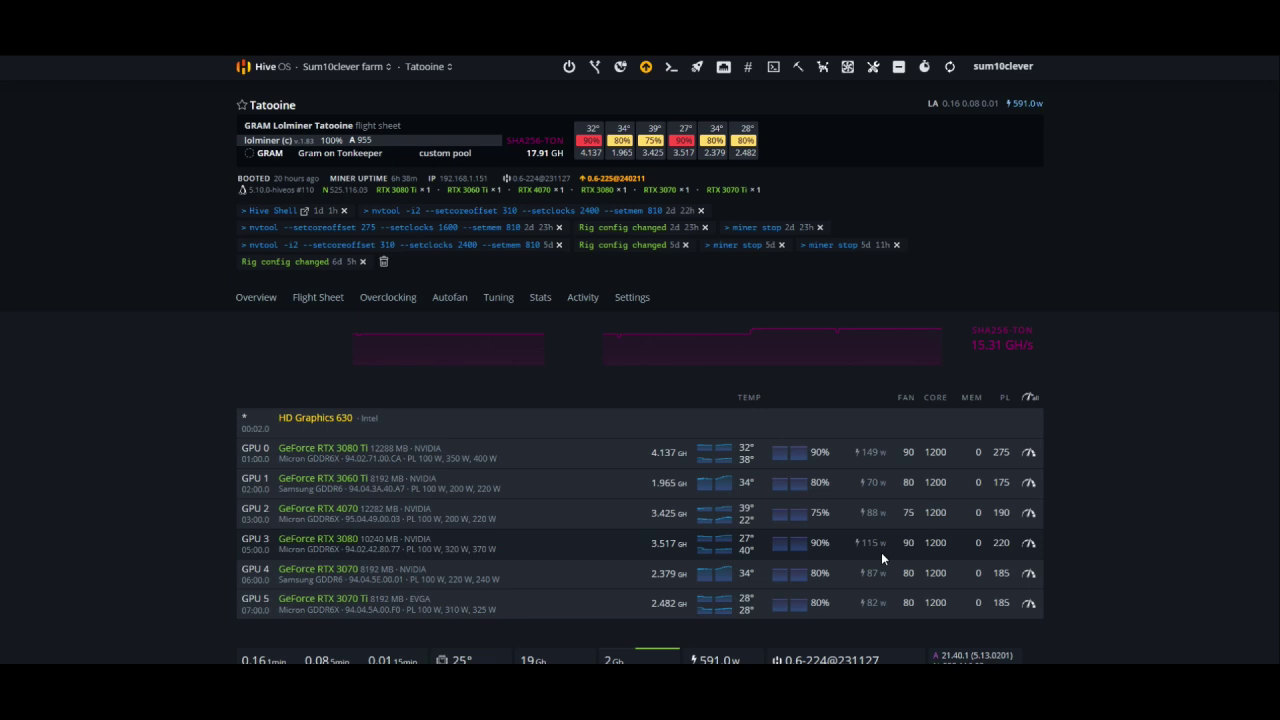
Open the Yavine Prime rig in the jstntexas27 farm
{"action": "left_click", "coordinate": [264, 70]}
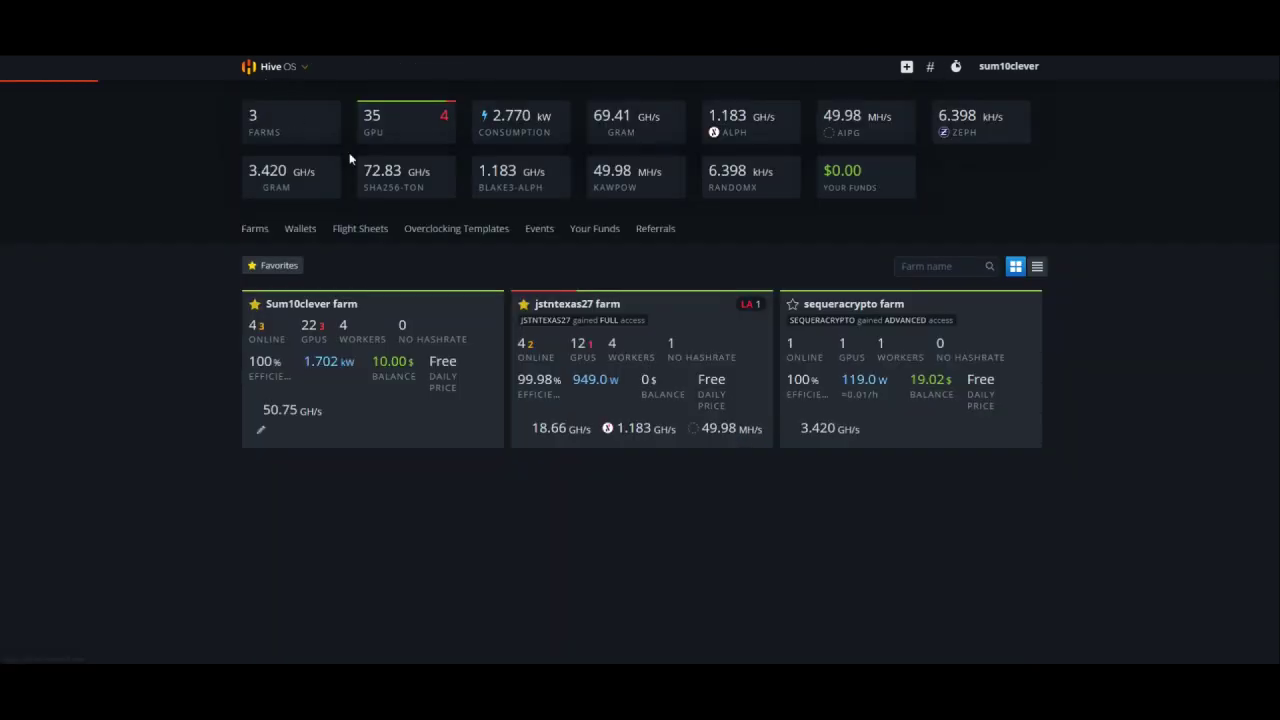
{"action": "left_click", "coordinate": [610, 305]}
{"action": "left_click", "coordinate": [298, 372]}
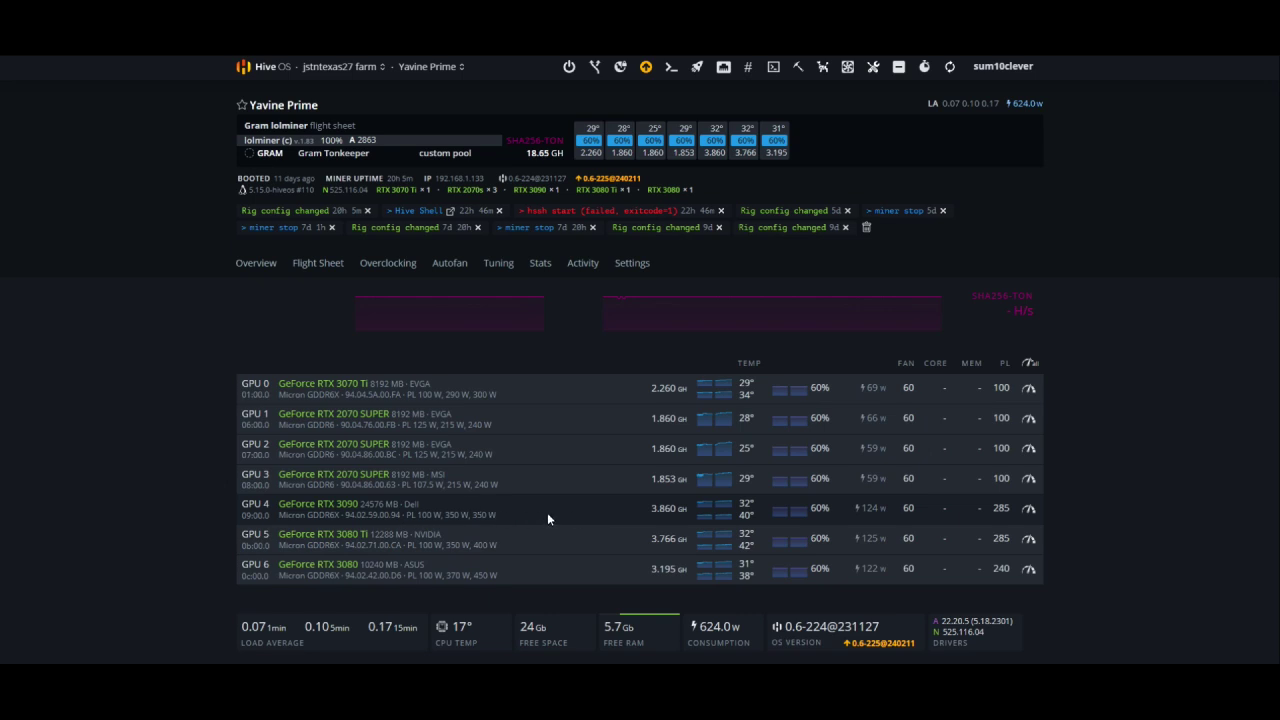
Review Yavine Prime's Gram lolminer extra config arguments, cancel, and return to the rig overview
{"action": "left_click", "coordinate": [316, 264]}
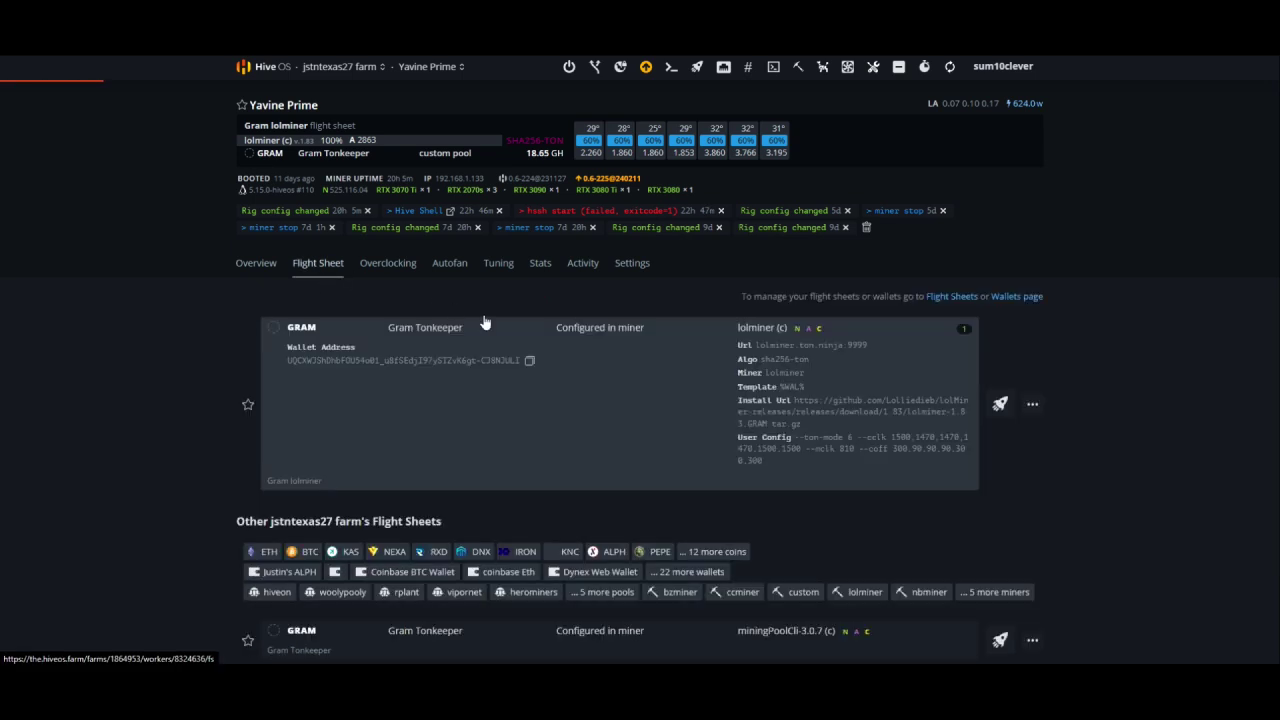
{"action": "left_click", "coordinate": [1032, 405]}
{"action": "left_click", "coordinate": [984, 430]}
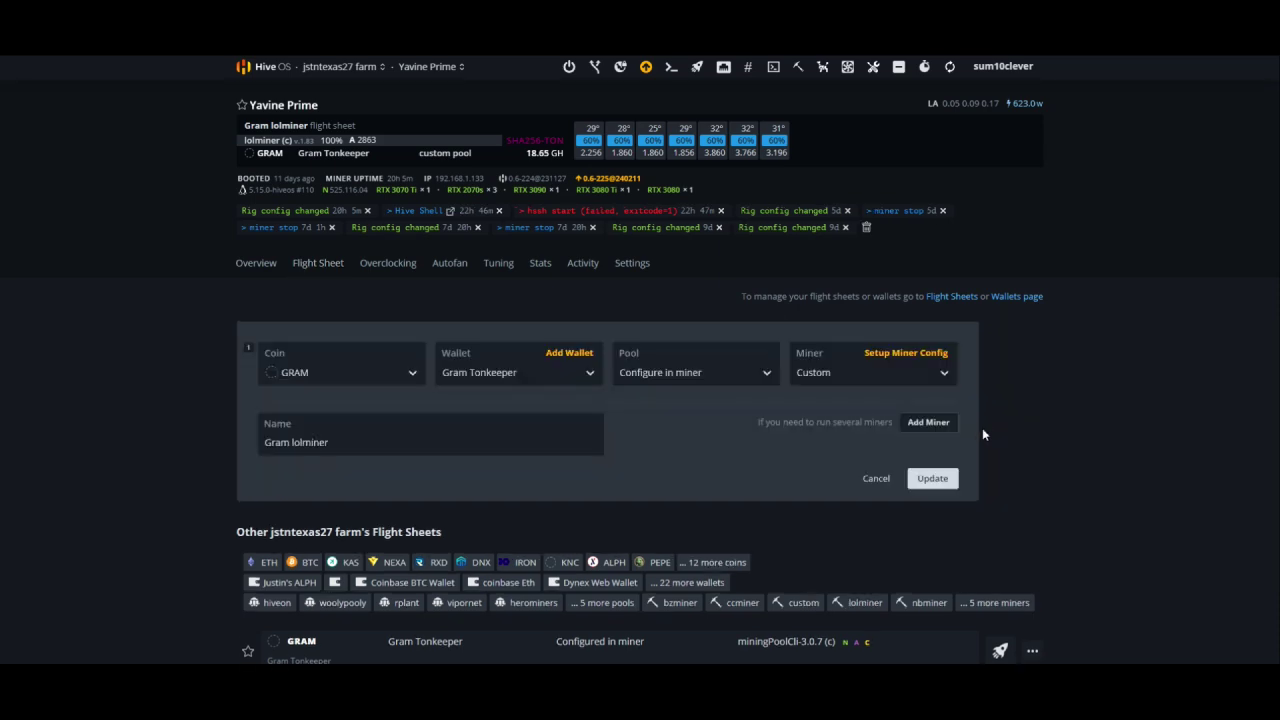
{"action": "left_click", "coordinate": [912, 360]}
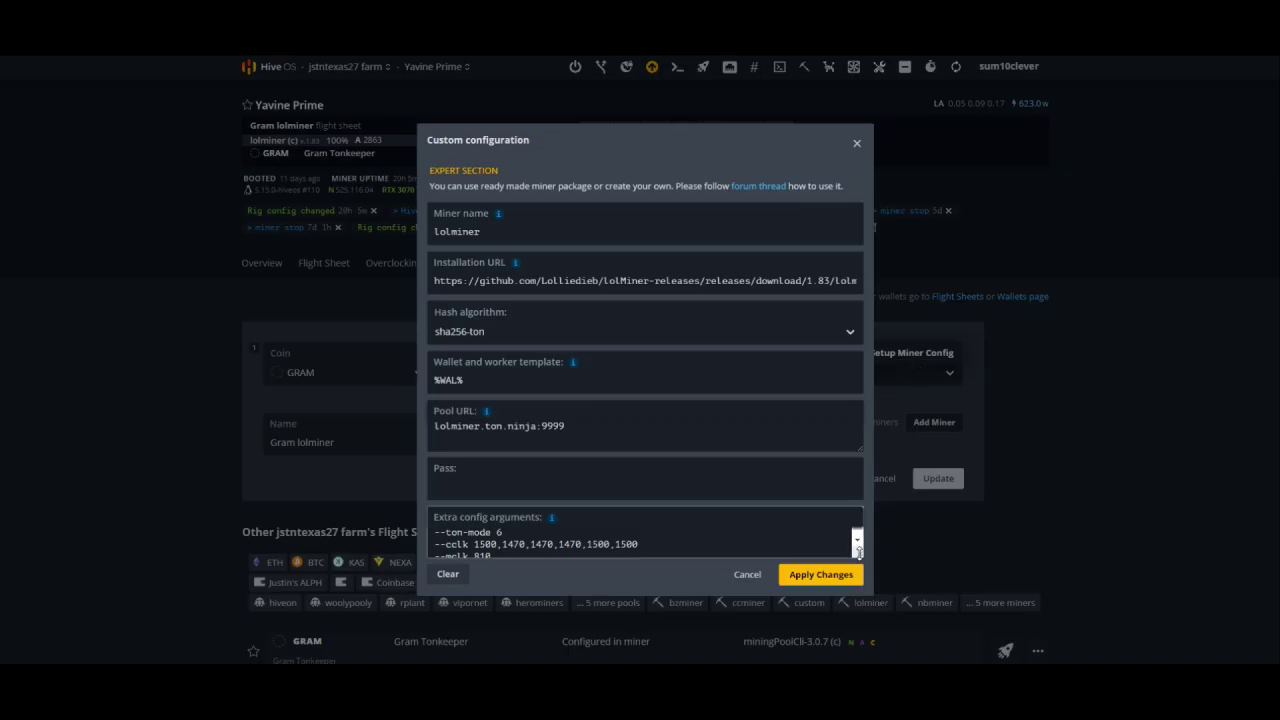
{"action": "left_click_drag", "start_coordinate": [859, 553], "coordinate": [860, 605]}
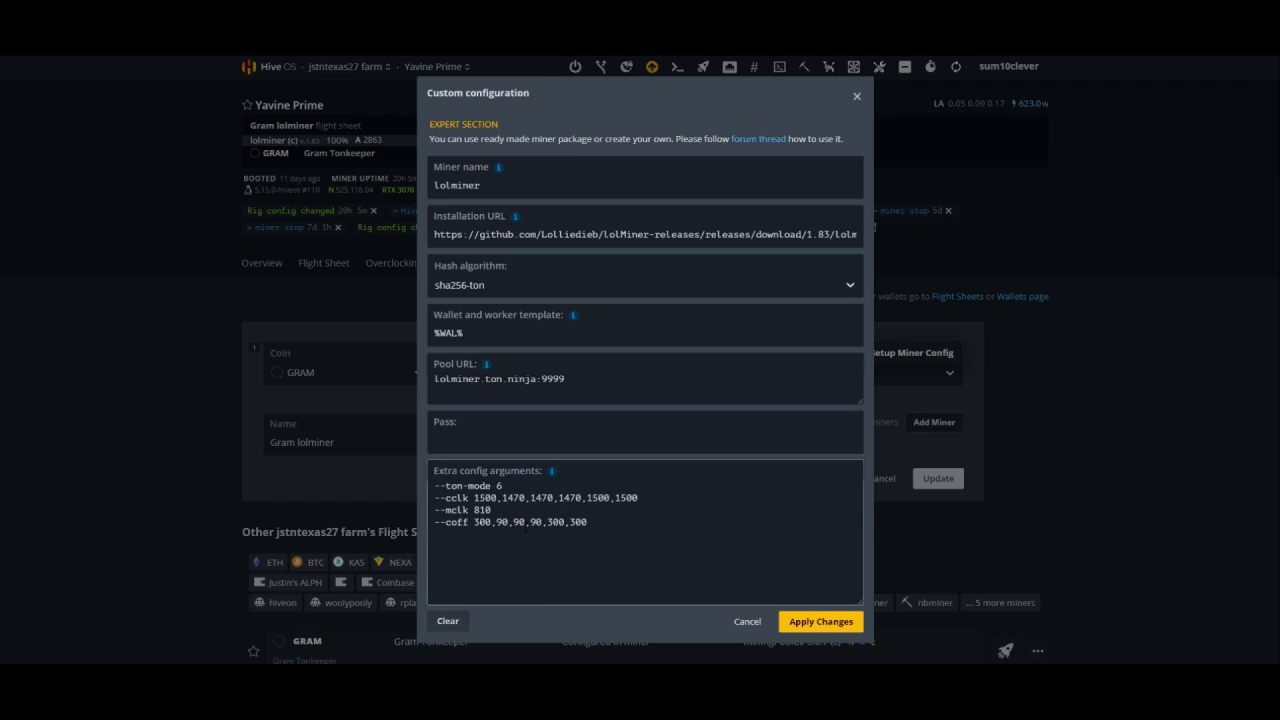
{"action": "left_click", "coordinate": [741, 620]}
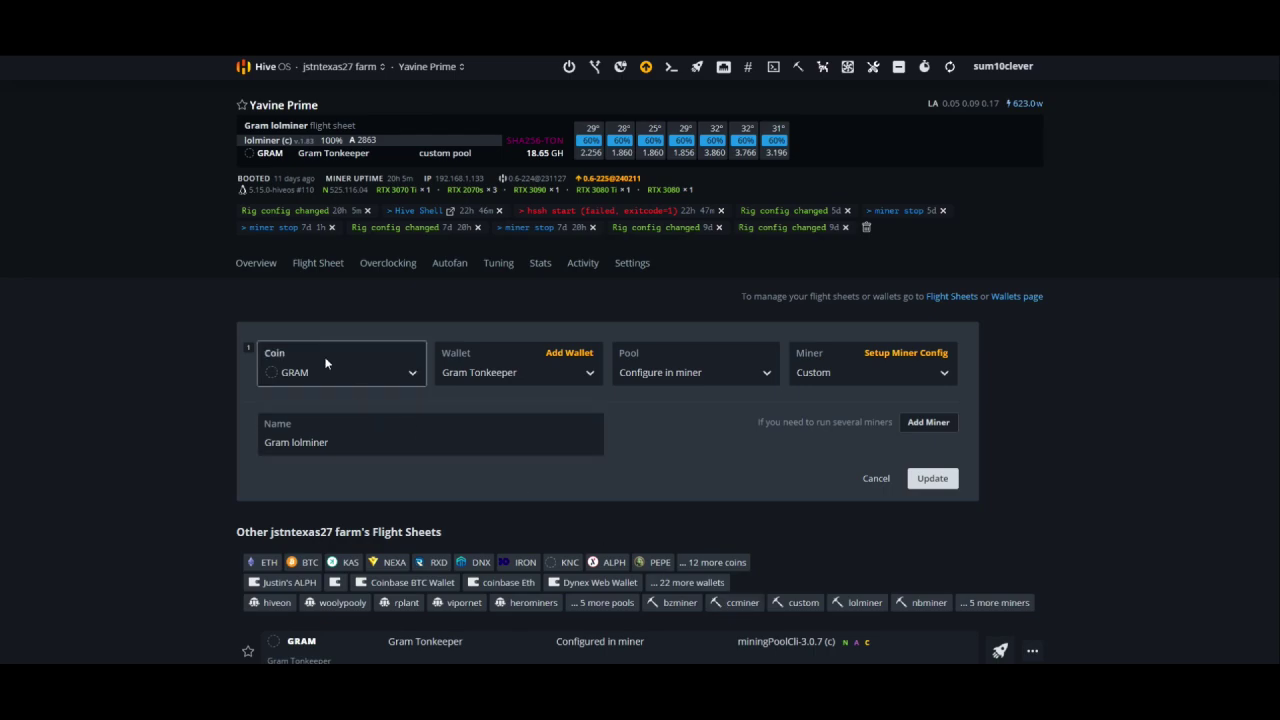
{"action": "left_click", "coordinate": [256, 264]}
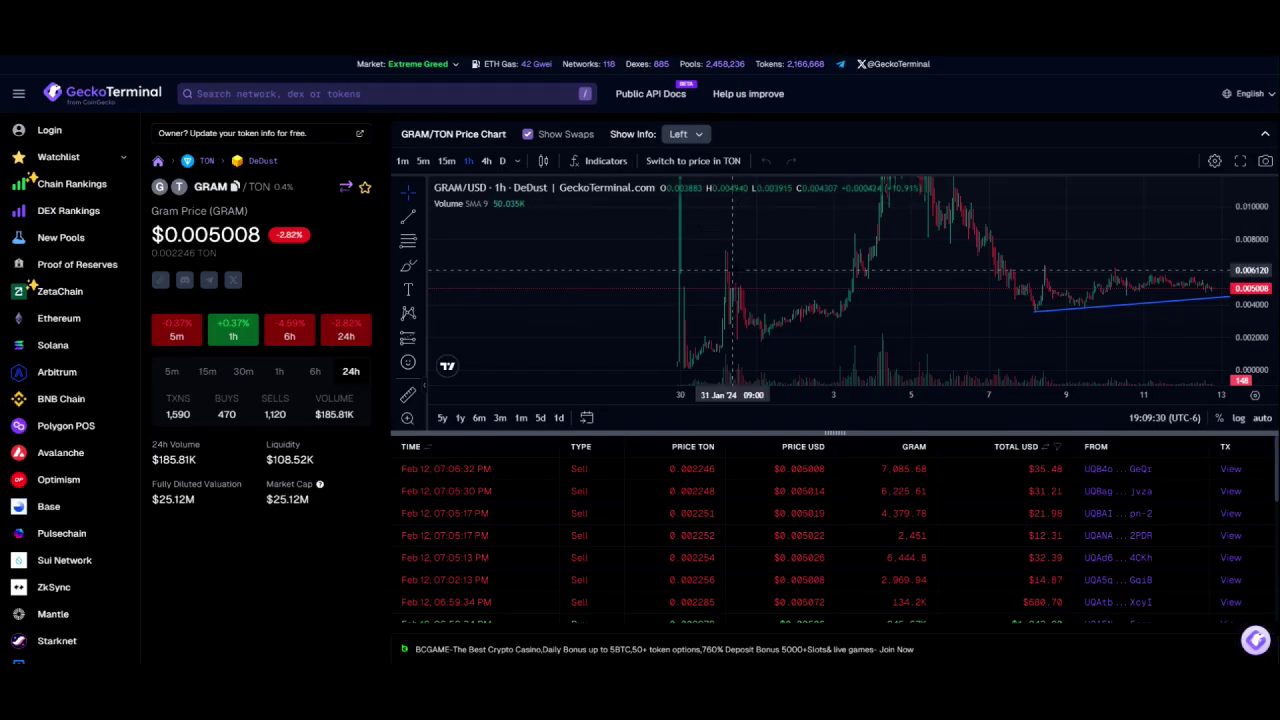
Pan the GRAM/TON price chart sideways and scroll down the GeckoTerminal page
{"action": "left_click_drag", "start_coordinate": [733, 270], "coordinate": [675, 273]}
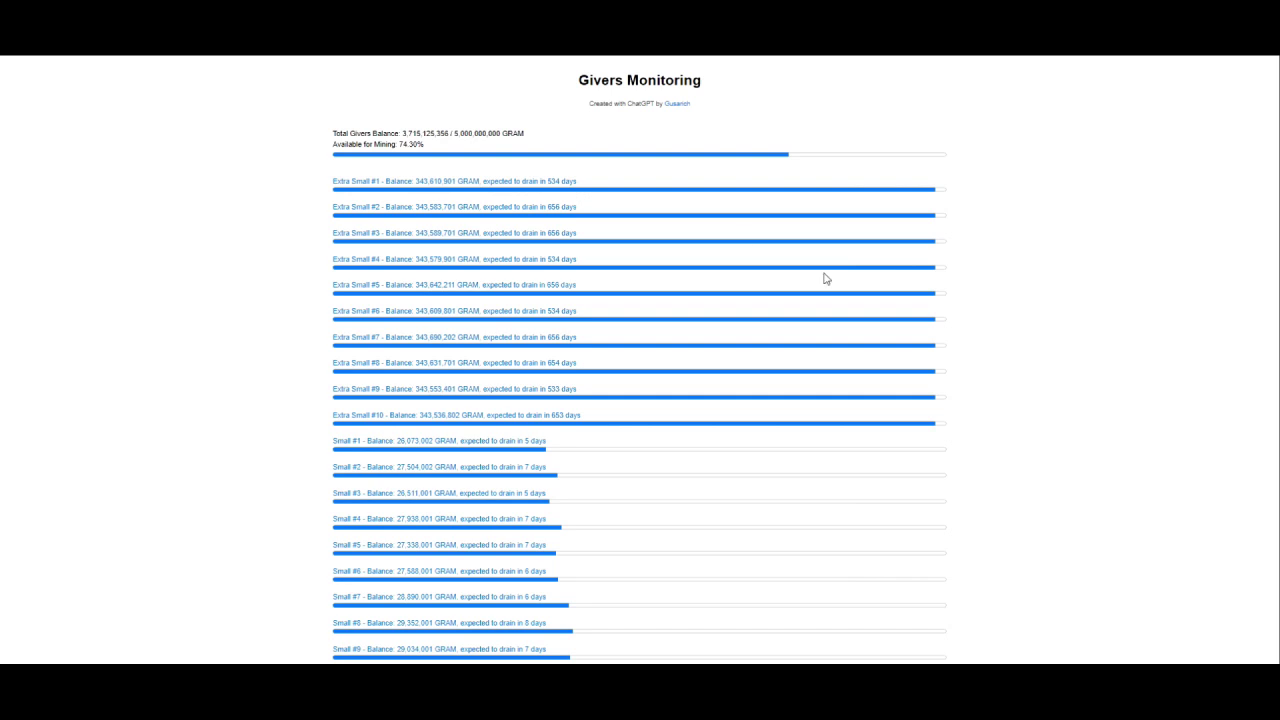
{"action": "scroll", "coordinate": [900, 300], "scroll_direction": "down", "scroll_amount": 1}
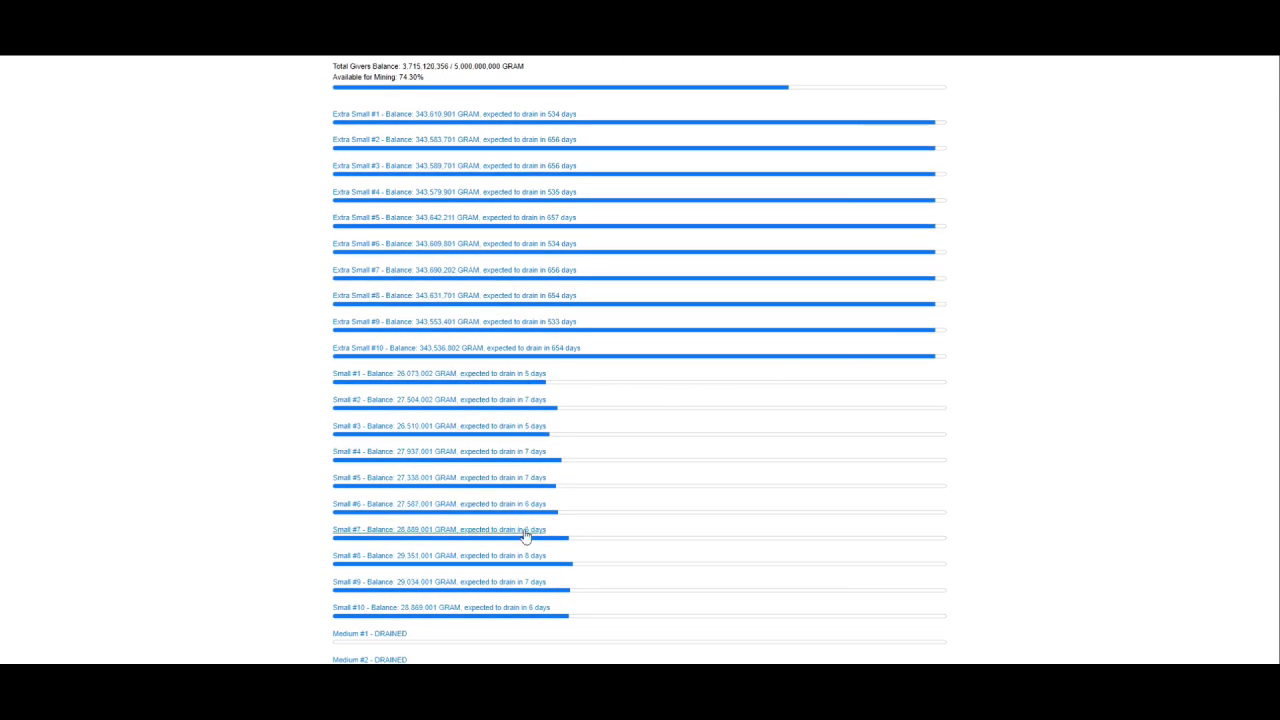
{"action": "scroll", "coordinate": [440, 530], "scroll_direction": "down", "scroll_amount": 1}
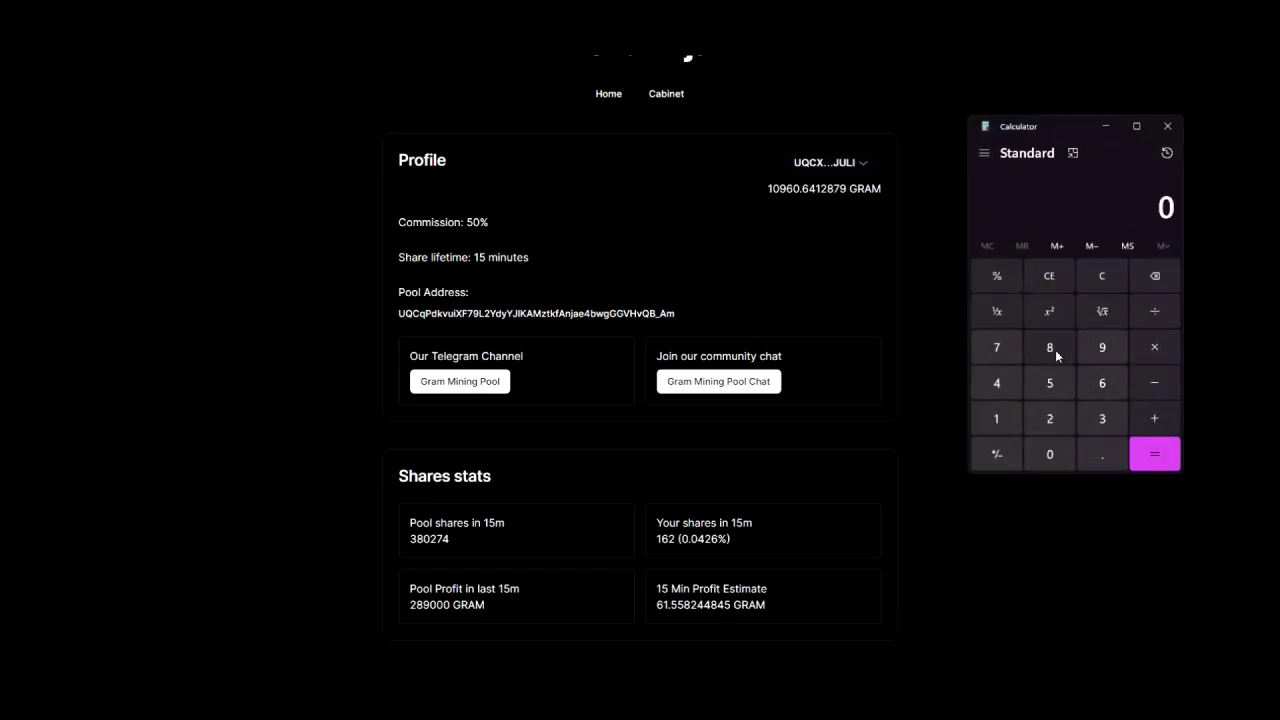
Average the two profit figures 45 and 85 in Calculator to get 65
{"action": "left_click", "coordinate": [1005, 380]}
{"action": "left_click", "coordinate": [1052, 383]}
{"action": "left_click", "coordinate": [1154, 418]}
{"action": "left_click", "coordinate": [1050, 347]}
{"action": "left_click", "coordinate": [1050, 383]}
{"action": "left_click", "coordinate": [1154, 454]}
{"action": "left_click", "coordinate": [1152, 313]}
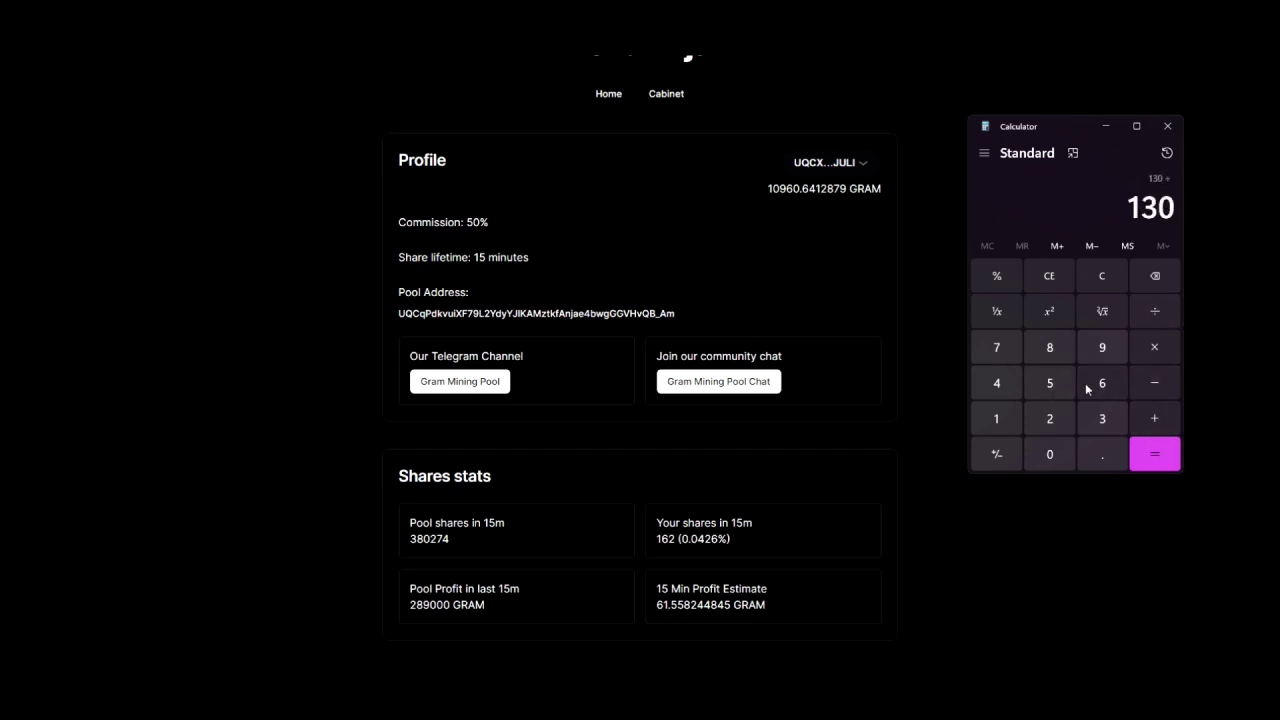
{"action": "left_click", "coordinate": [1050, 418]}
{"action": "left_click", "coordinate": [1154, 454]}
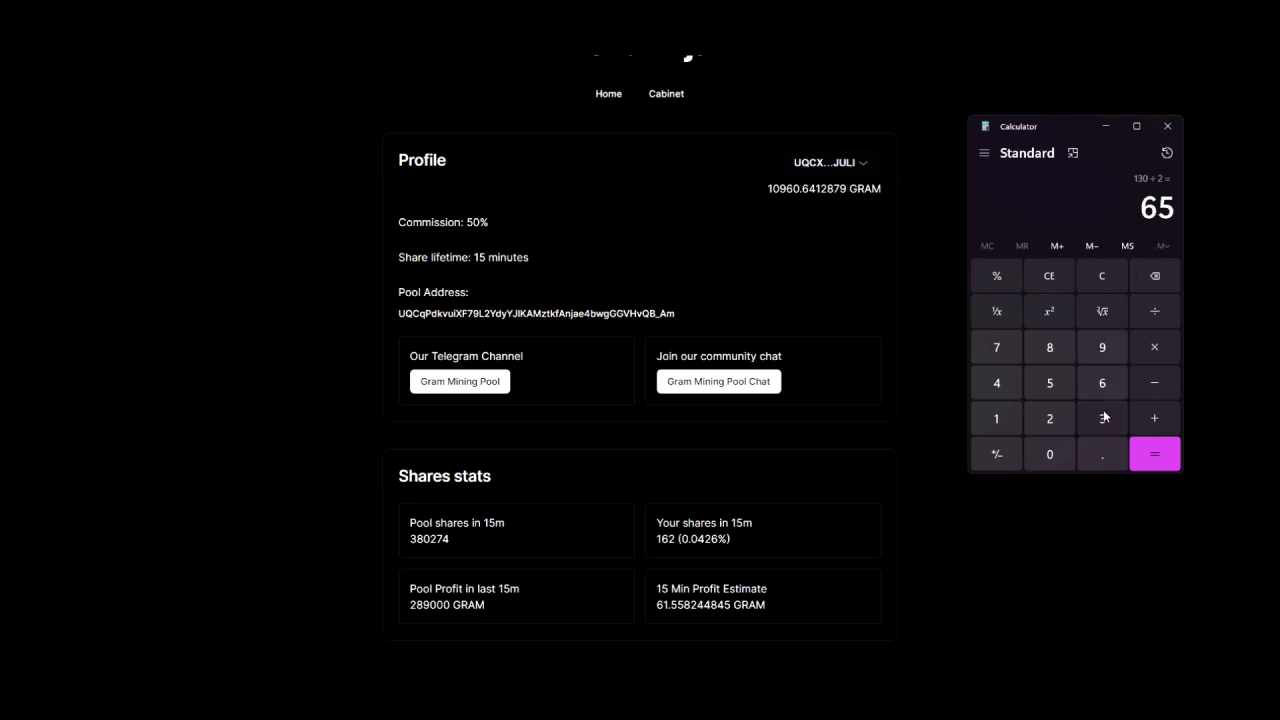
Multiply 65 by 4 and then by 24 to get 6,240 GRAM per day
{"action": "left_click", "coordinate": [1140, 354]}
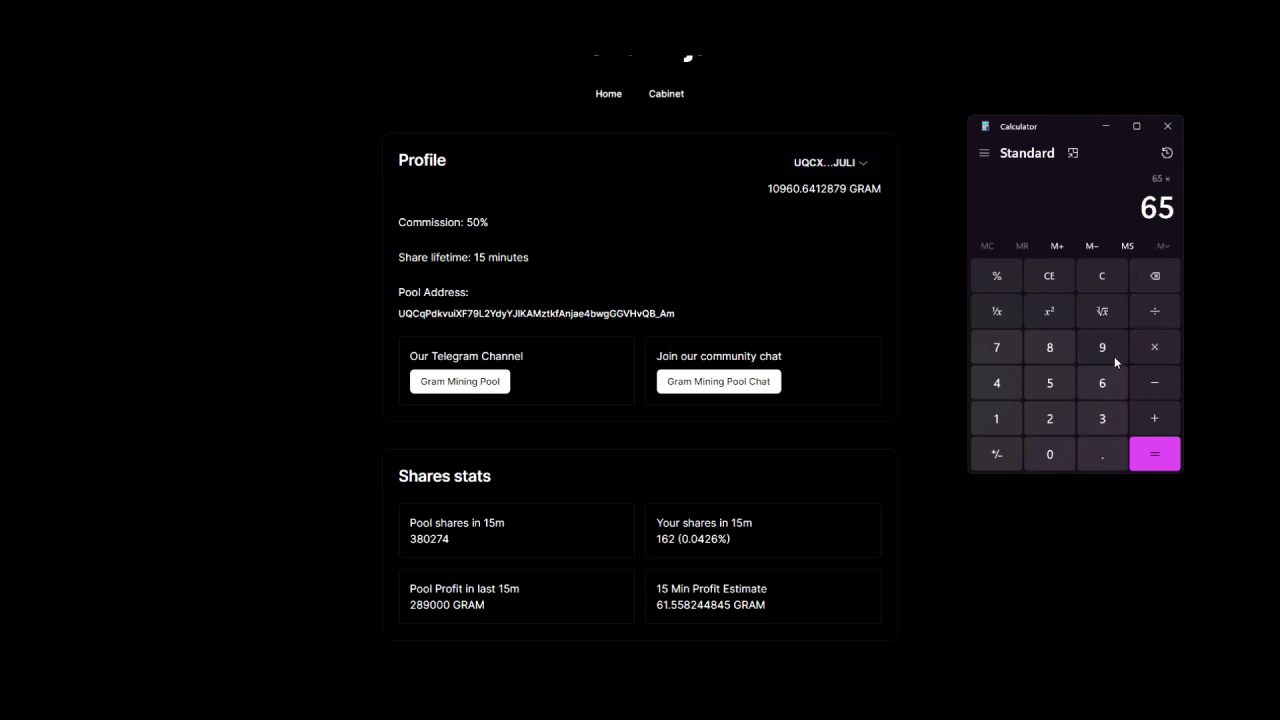
{"action": "left_click", "coordinate": [1000, 385]}
{"action": "left_click", "coordinate": [1154, 454]}
{"action": "left_click", "coordinate": [1154, 347]}
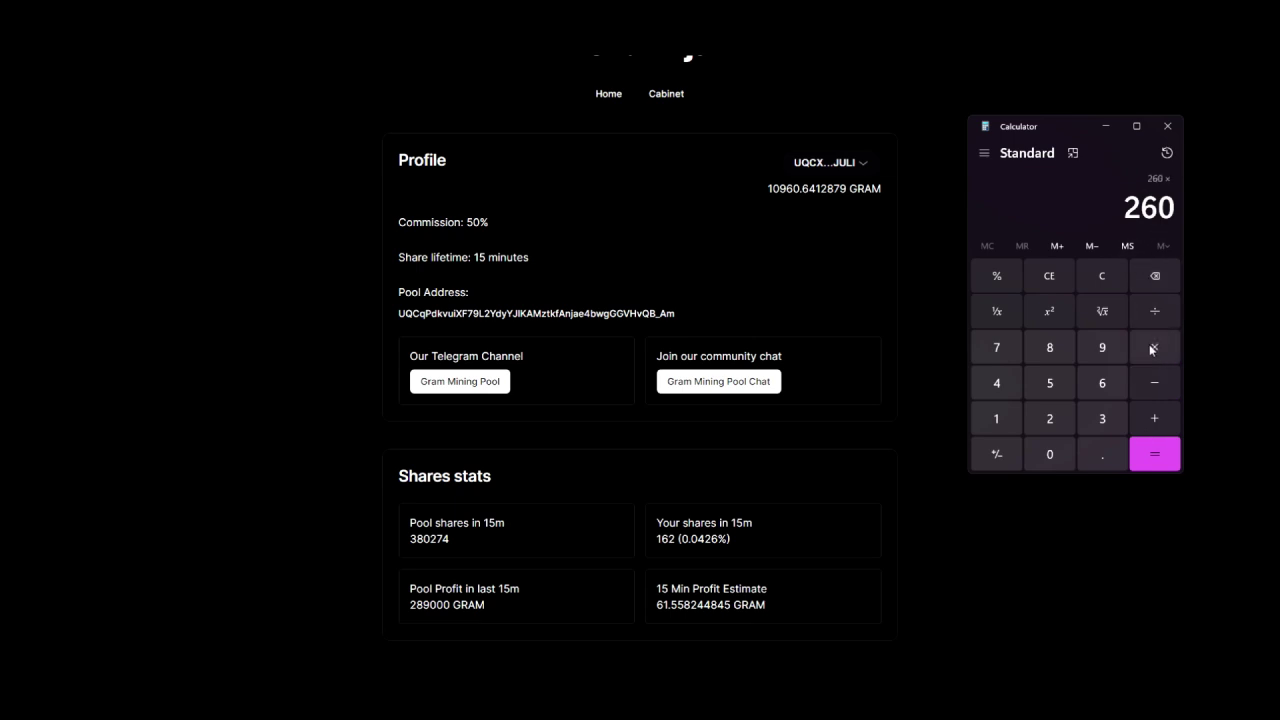
{"action": "left_click", "coordinate": [1047, 422]}
{"action": "left_click", "coordinate": [1007, 387]}
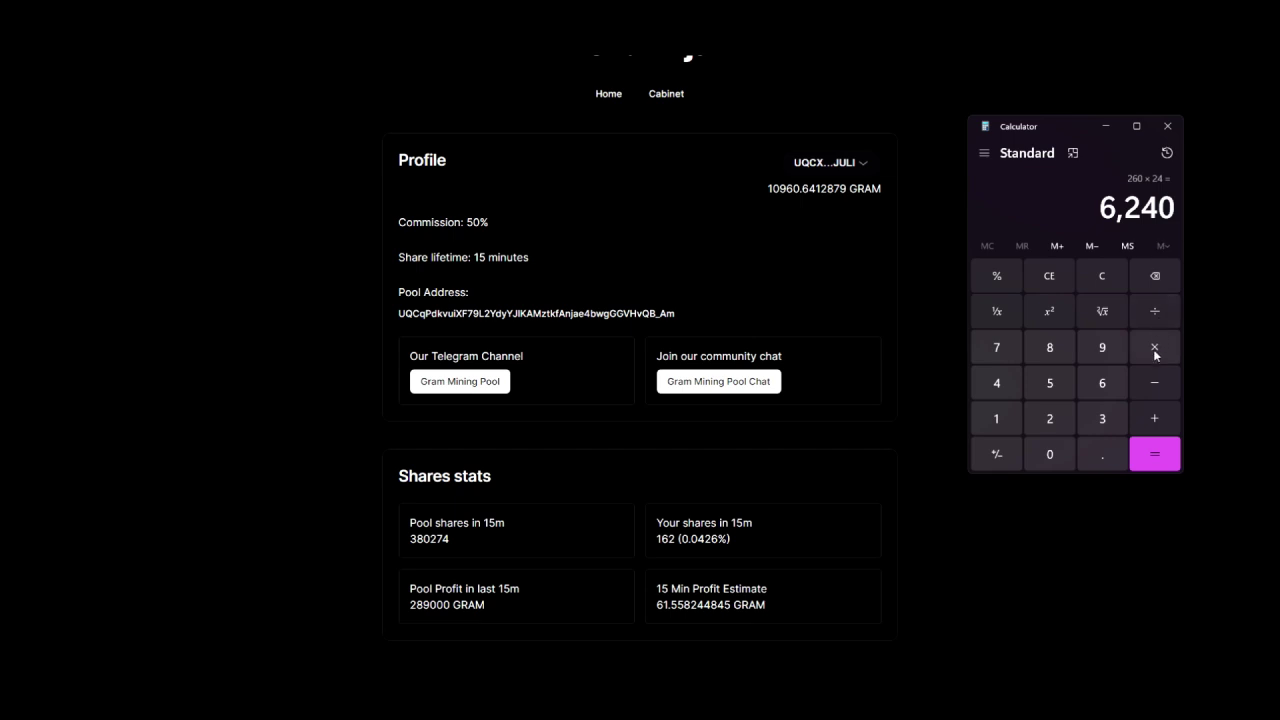
Multiply the 6,240 daily GRAM by the 0.005 price to get $31.2
{"action": "left_click", "coordinate": [620, 632]}
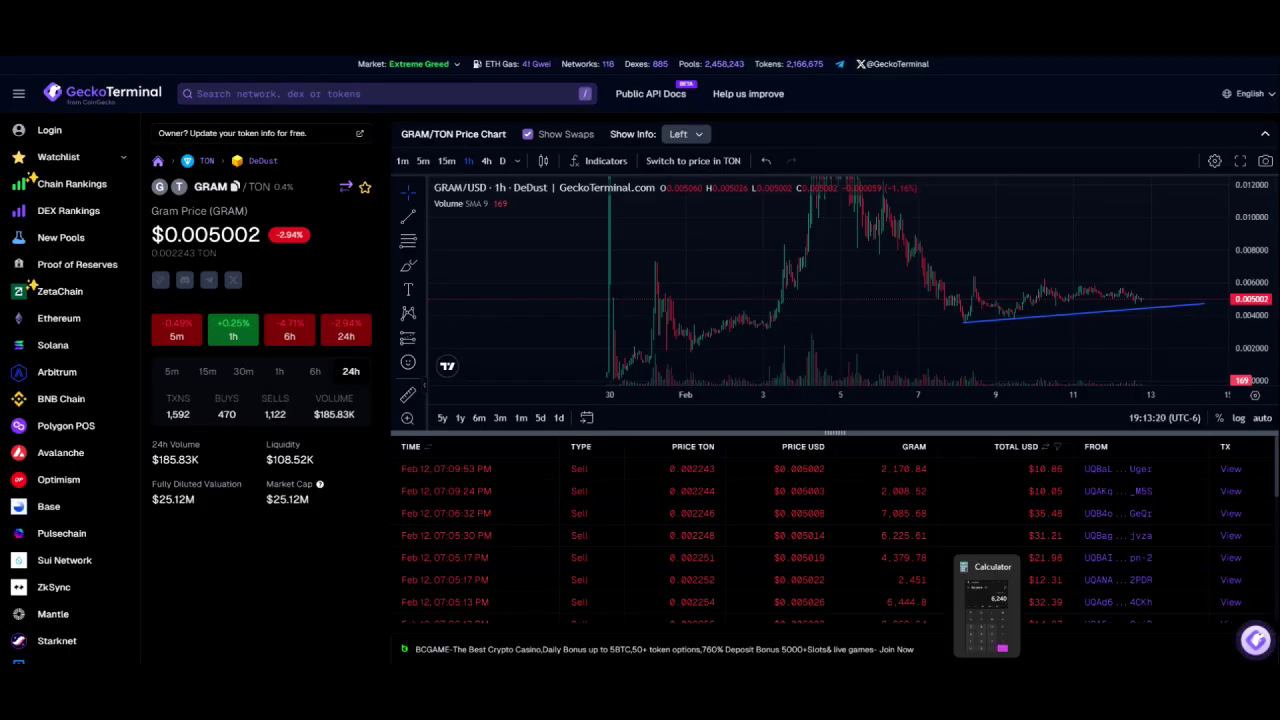
{"action": "left_click", "coordinate": [1000, 645]}
{"action": "left_click", "coordinate": [1154, 346]}
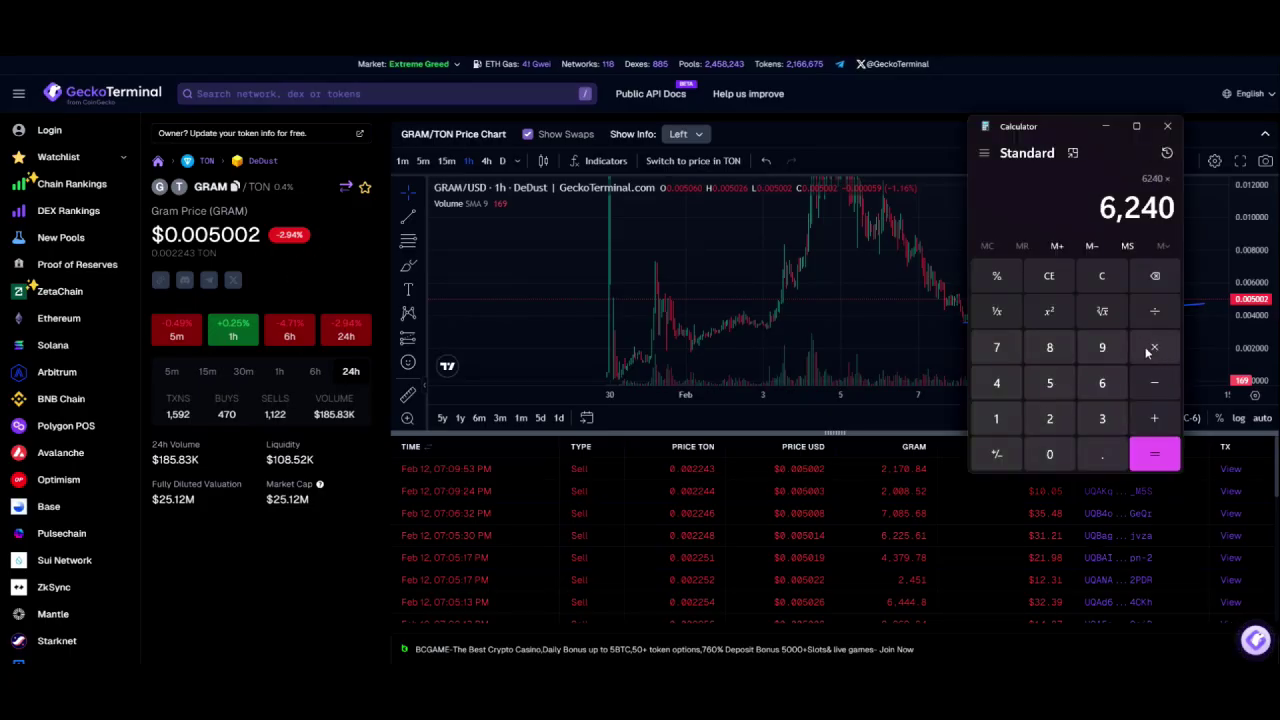
{"action": "left_click", "coordinate": [1102, 454]}
{"action": "left_click", "coordinate": [1049, 454]}
{"action": "left_click", "coordinate": [1049, 454]}
{"action": "left_click", "coordinate": [1049, 388]}
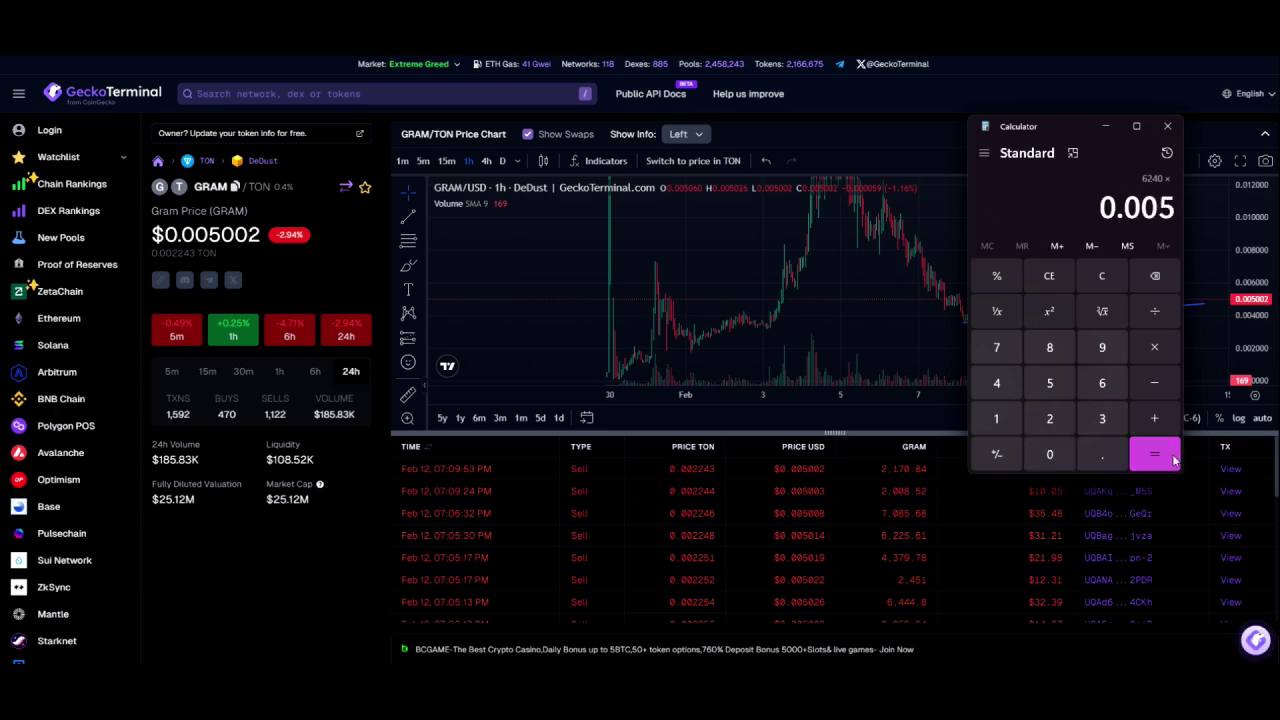
{"action": "left_click", "coordinate": [1154, 454]}
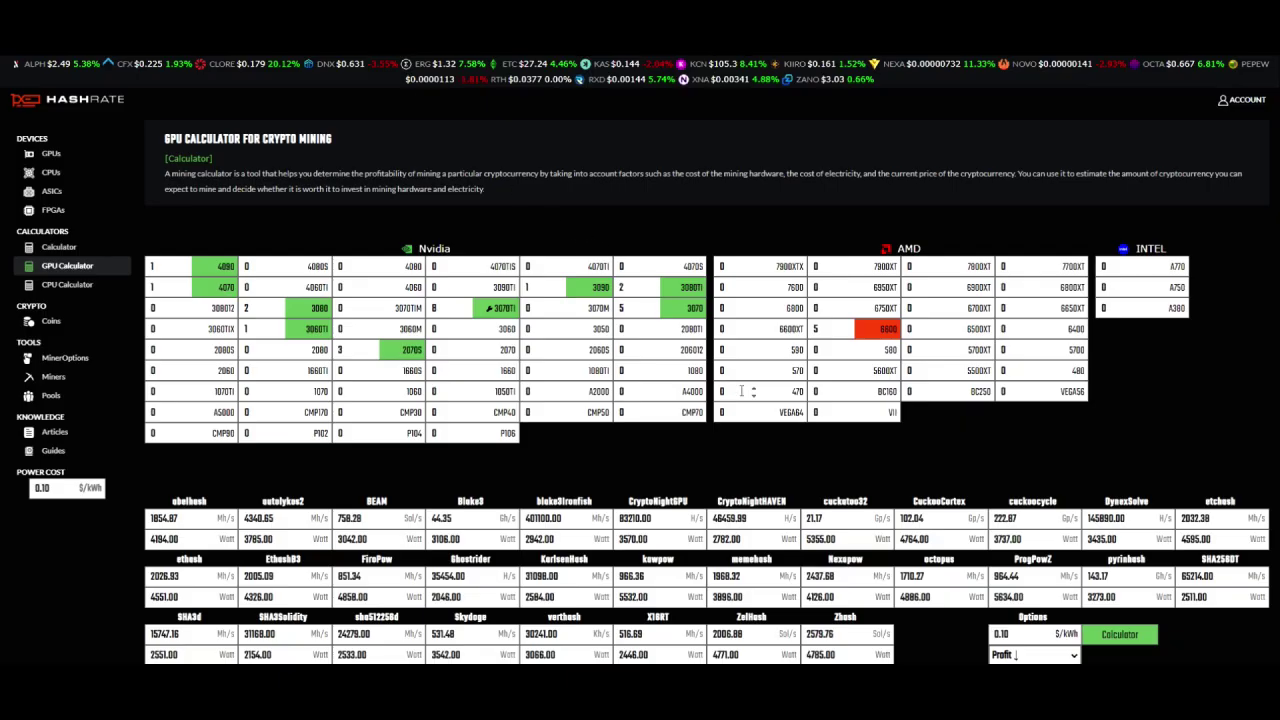
Scroll down the GPU Calculator page to the coin profitability list topped by NiRmata
{"action": "scroll", "coordinate": [460, 144], "scroll_direction": "down", "scroll_amount": 3}
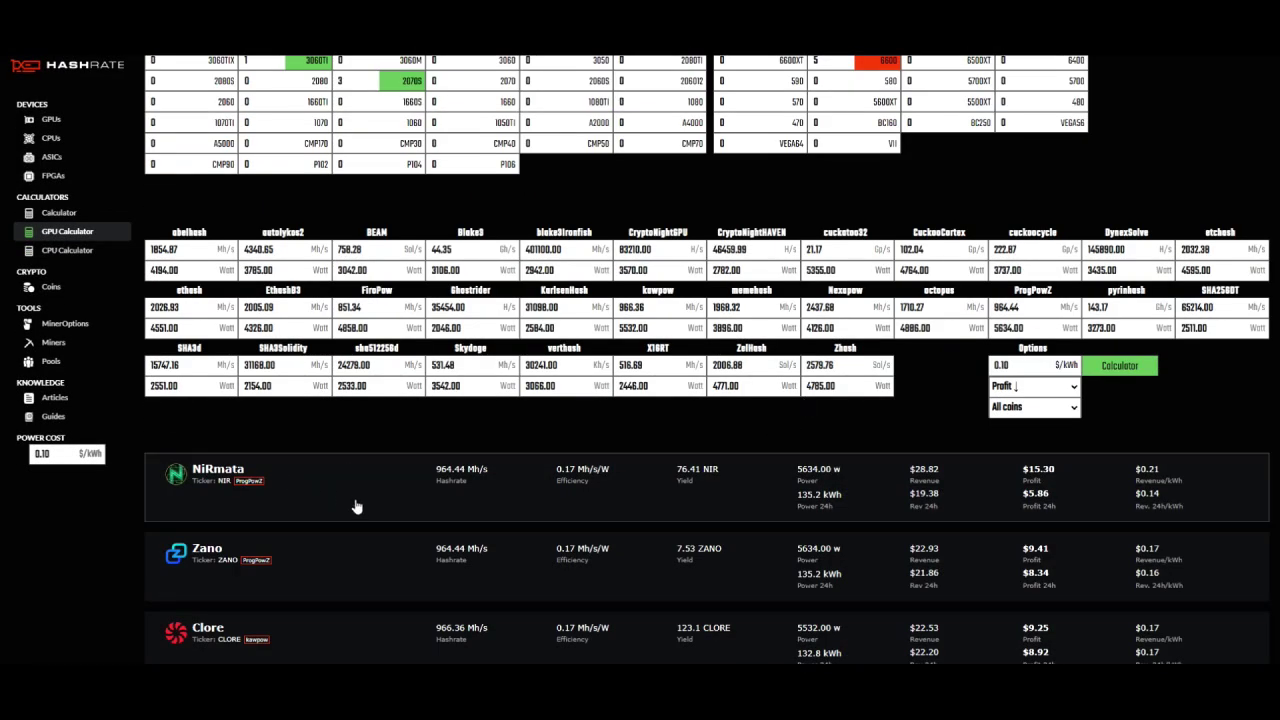
{"action": "scroll", "coordinate": [868, 509], "scroll_direction": "down", "scroll_amount": 1}
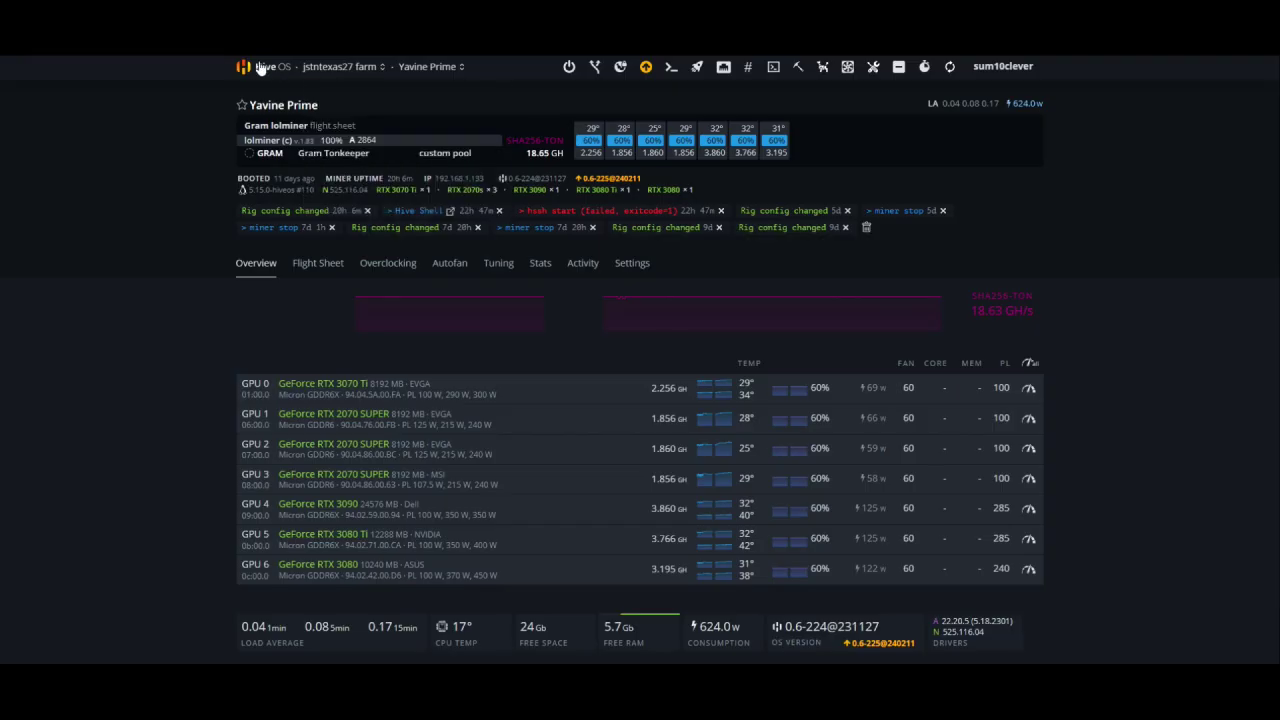
Use the Hive OS logo to leave the Yavine Prime worker page for the farms list
{"action": "left_click", "coordinate": [257, 64]}
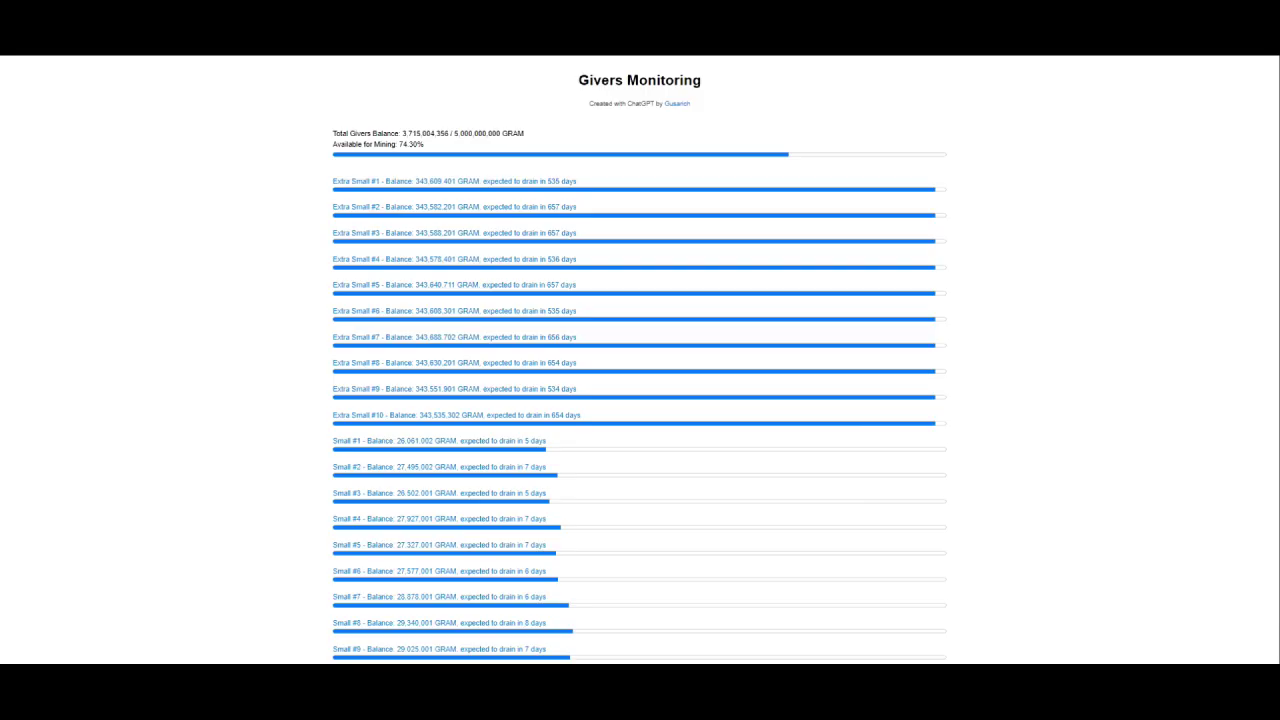
{"action": "scroll", "coordinate": [918, 420], "scroll_direction": "down", "scroll_amount": 1}
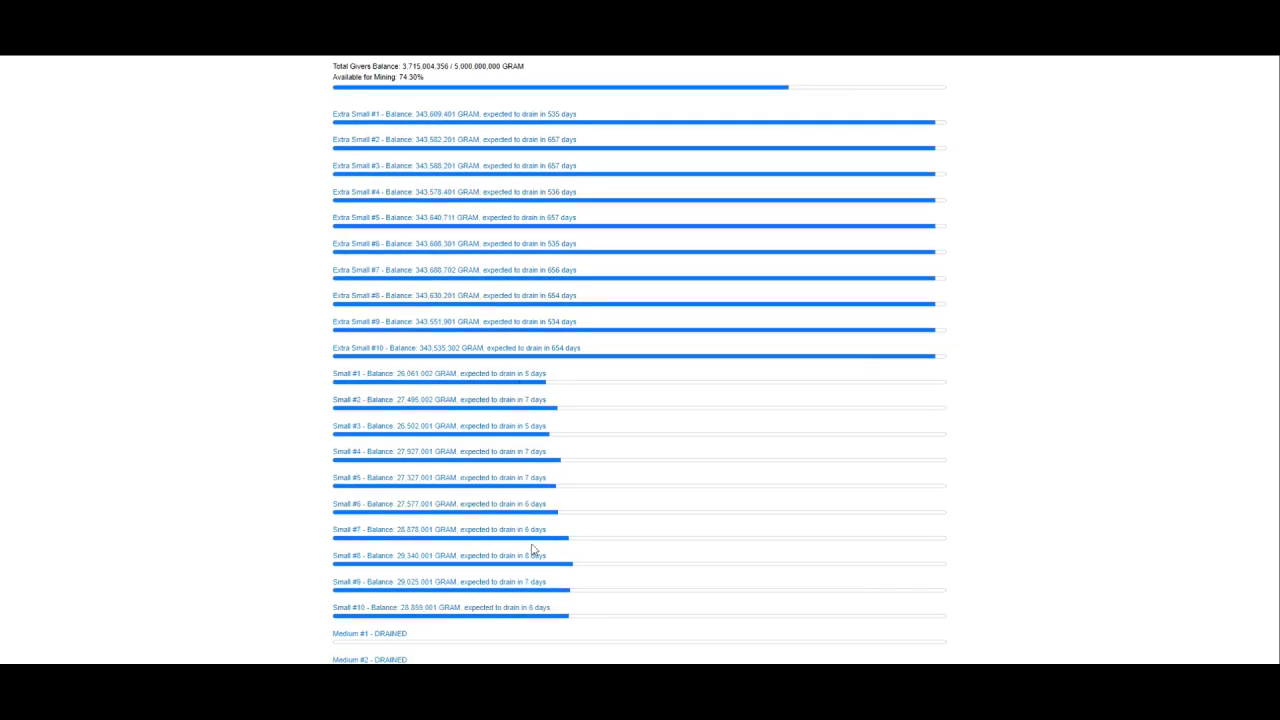